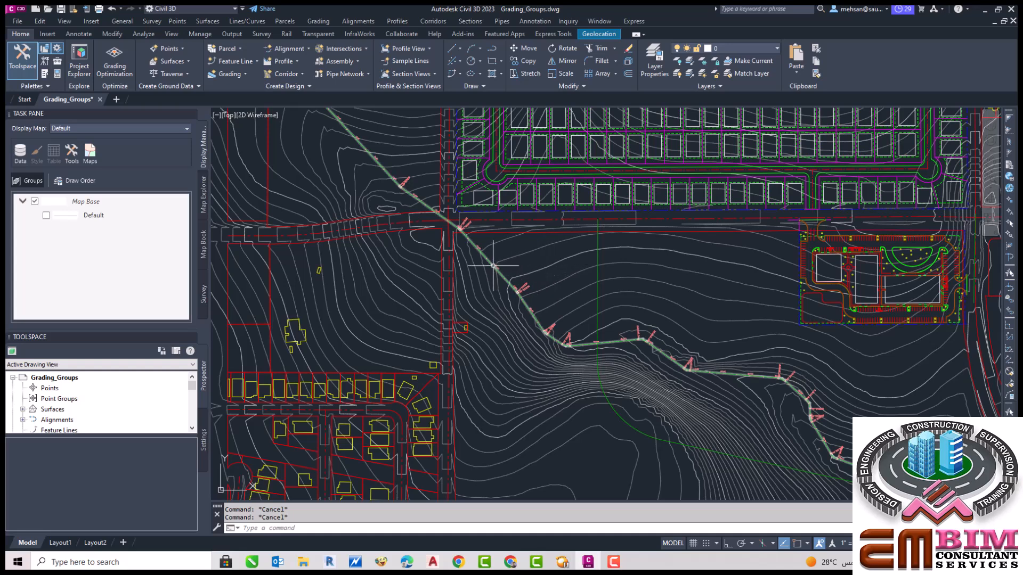
mouse_move(492, 263)
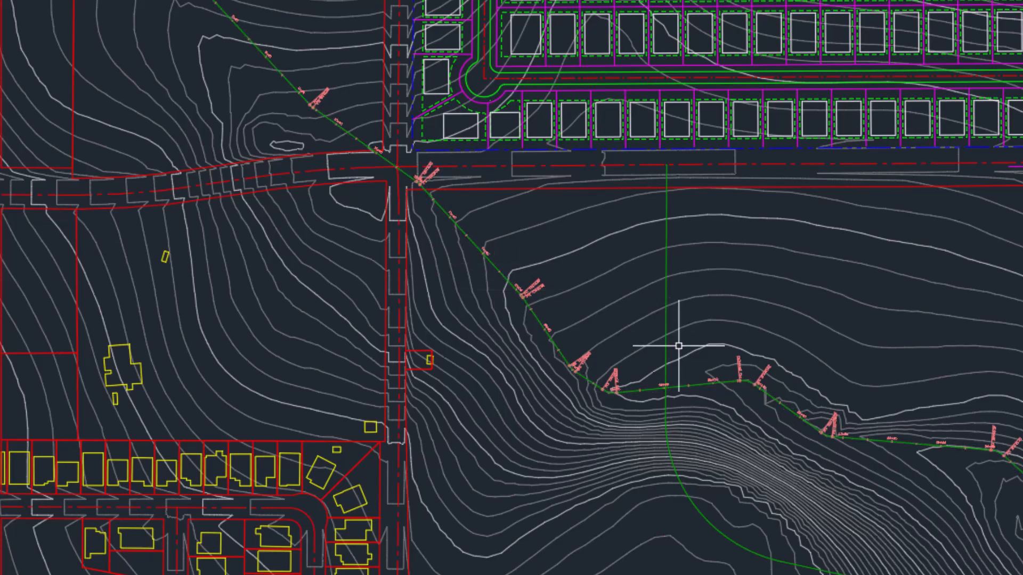
mouse_move(537, 319)
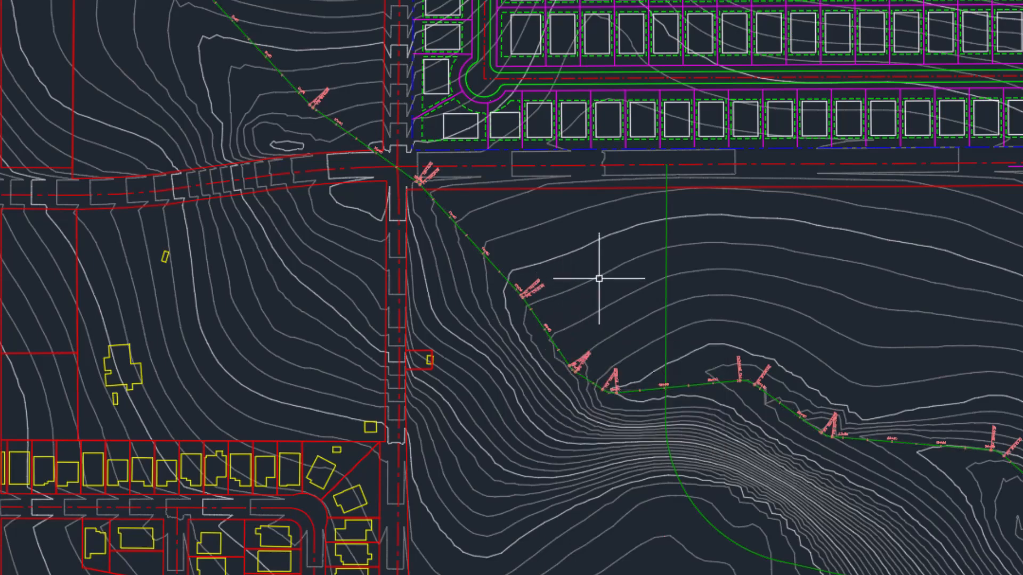
mouse_move(598, 278)
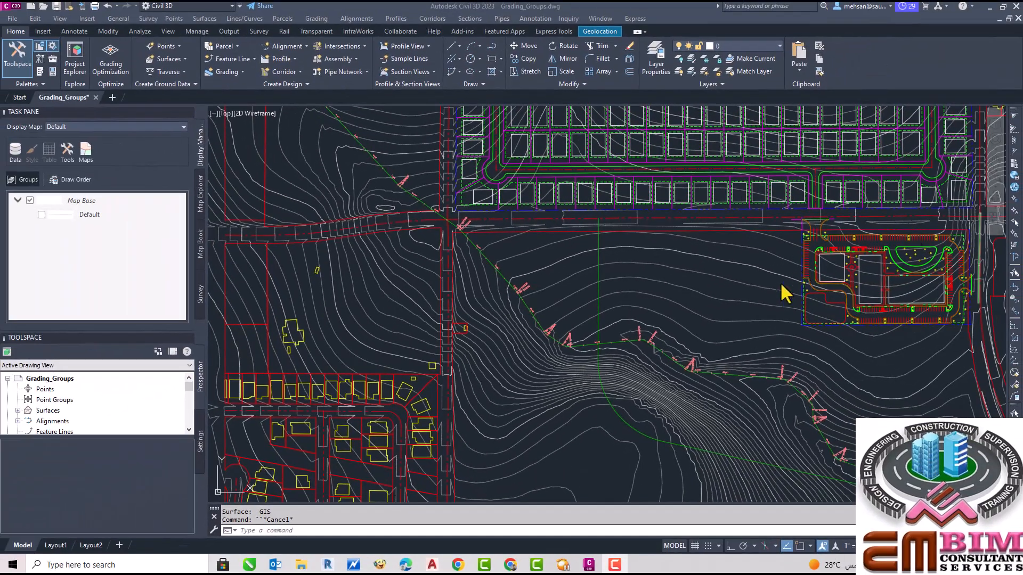
Turn on tooltips in the GIS surface's properties, inspect the contours with them, and clear the selection
click(695, 300)
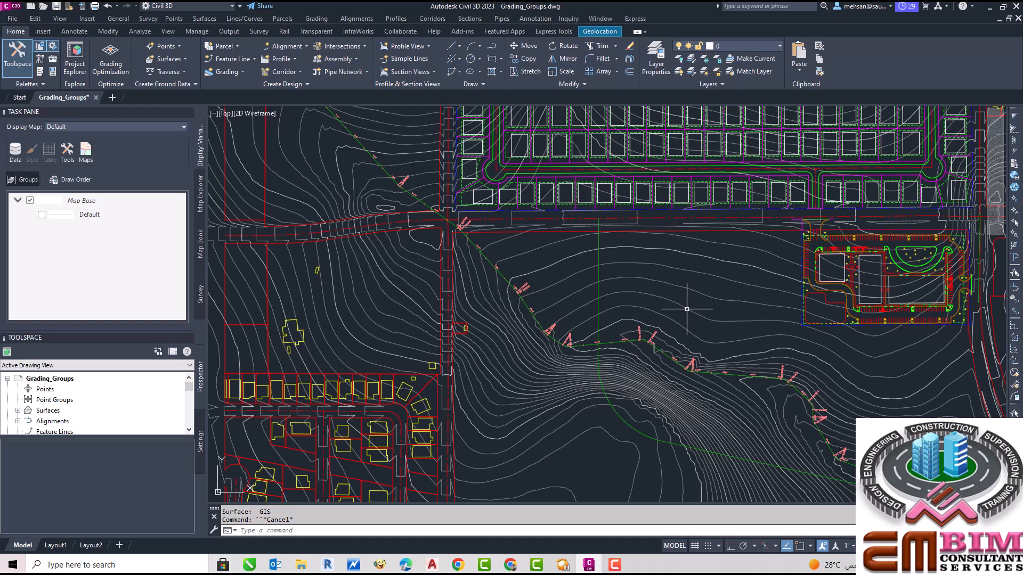
click(682, 301)
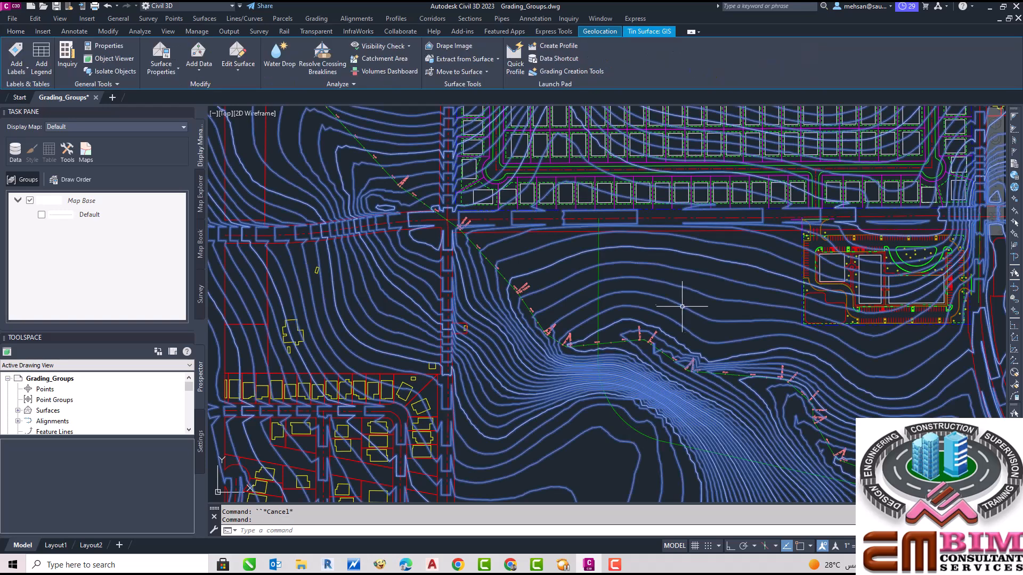
click(163, 59)
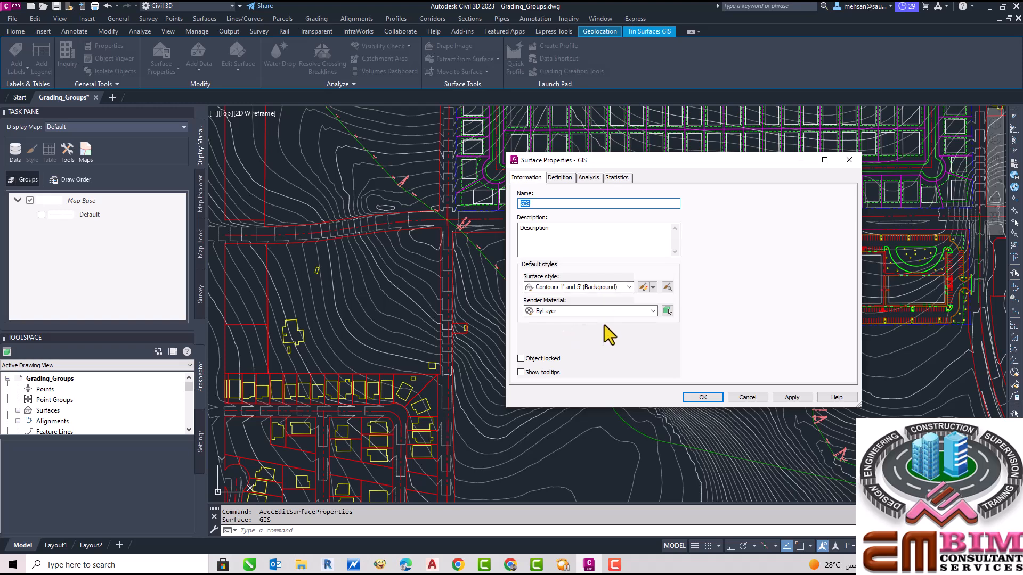
click(520, 373)
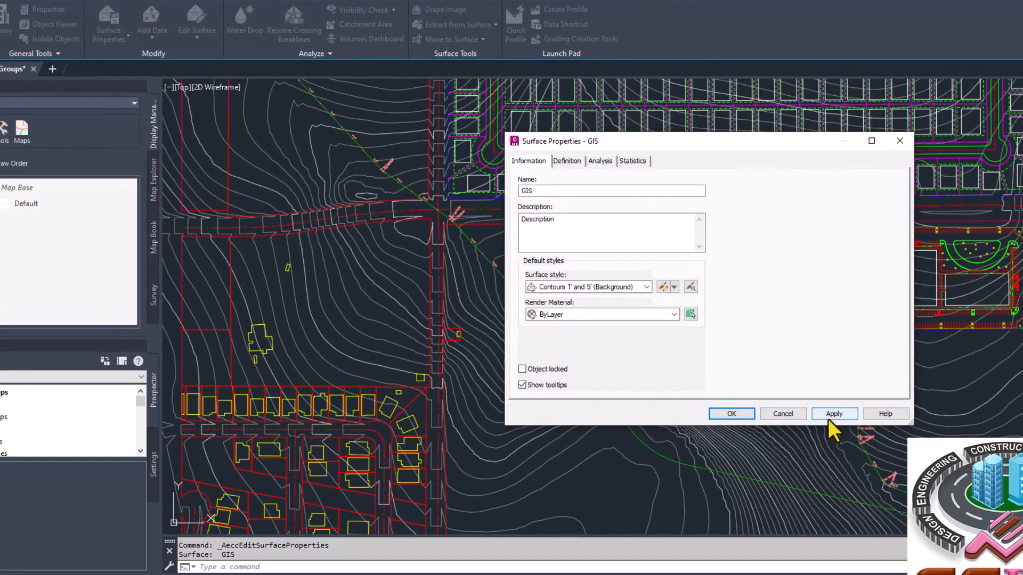
click(733, 413)
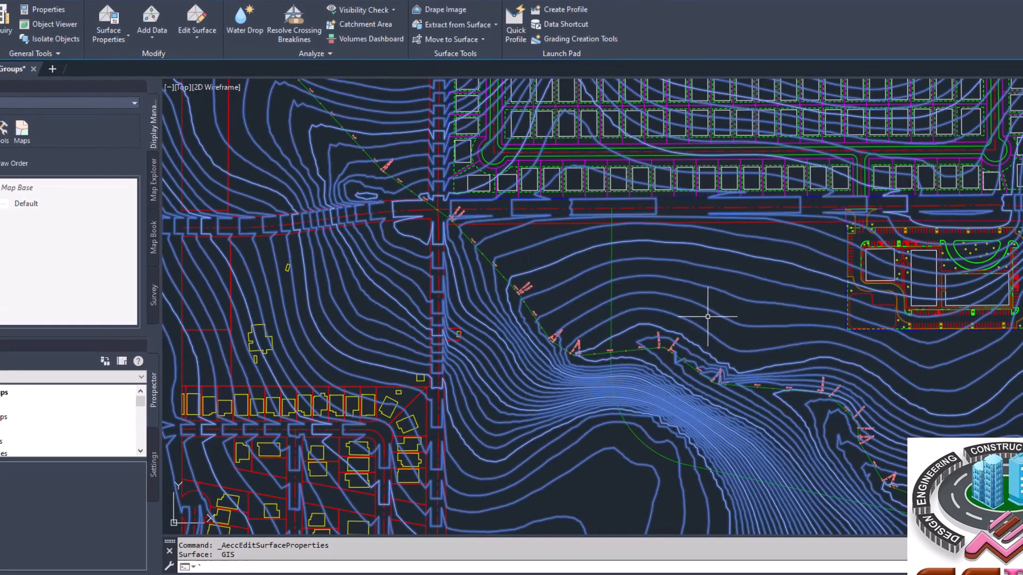
mouse_move(704, 308)
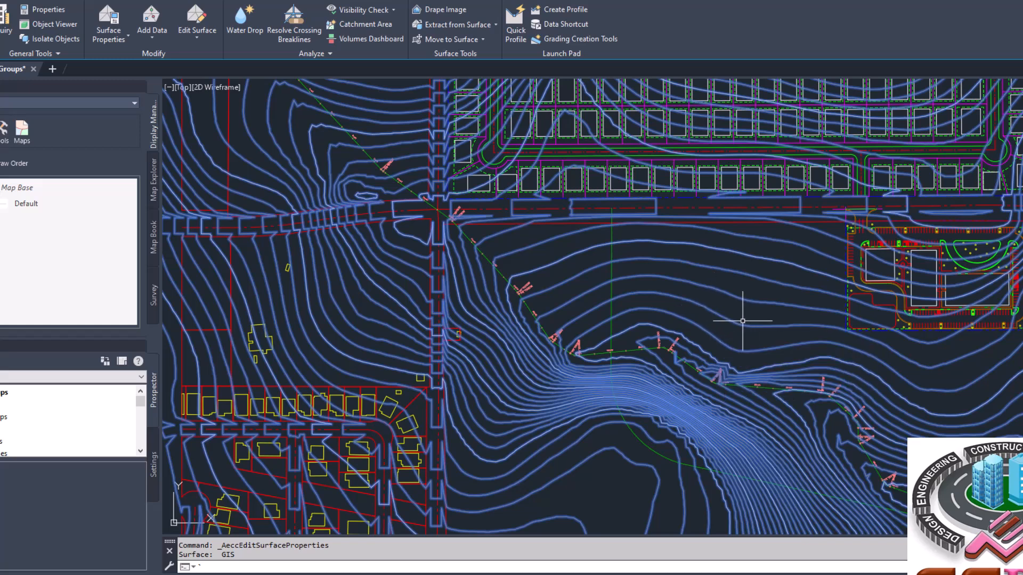
key(Escape)
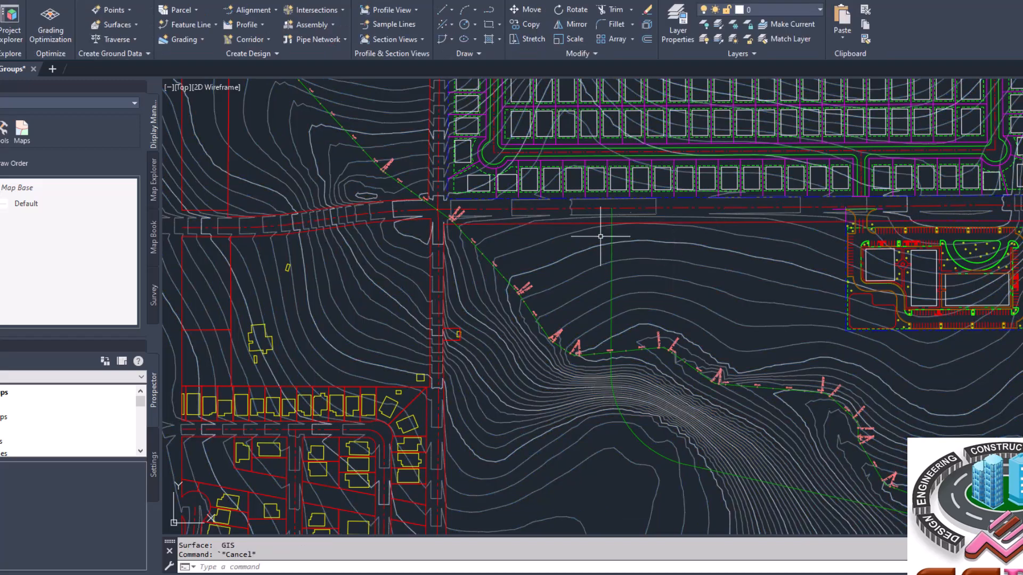
Turn tooltips back off in the GIS surface's properties and deselect the surface
click(657, 260)
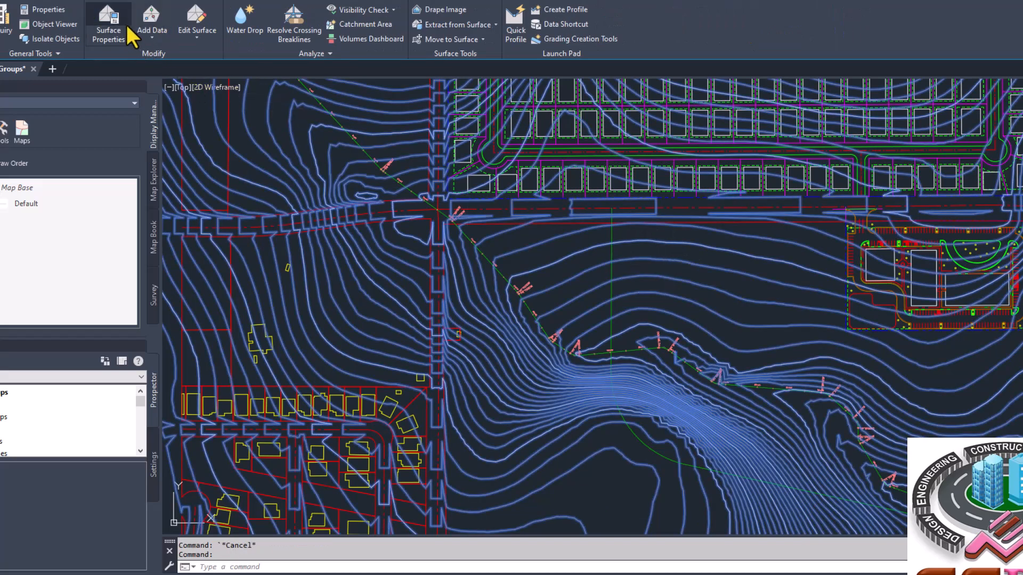
click(109, 32)
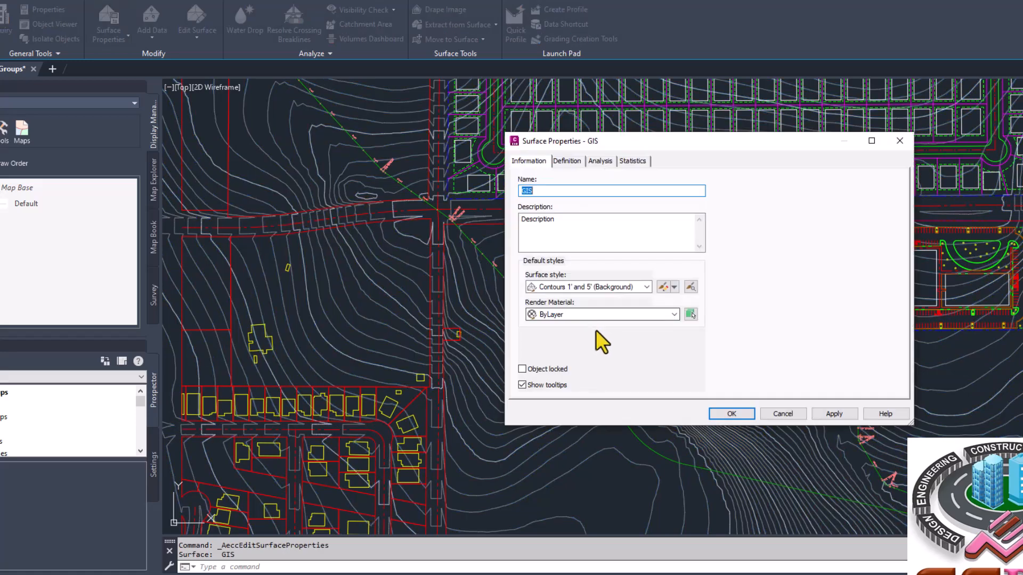
click(522, 384)
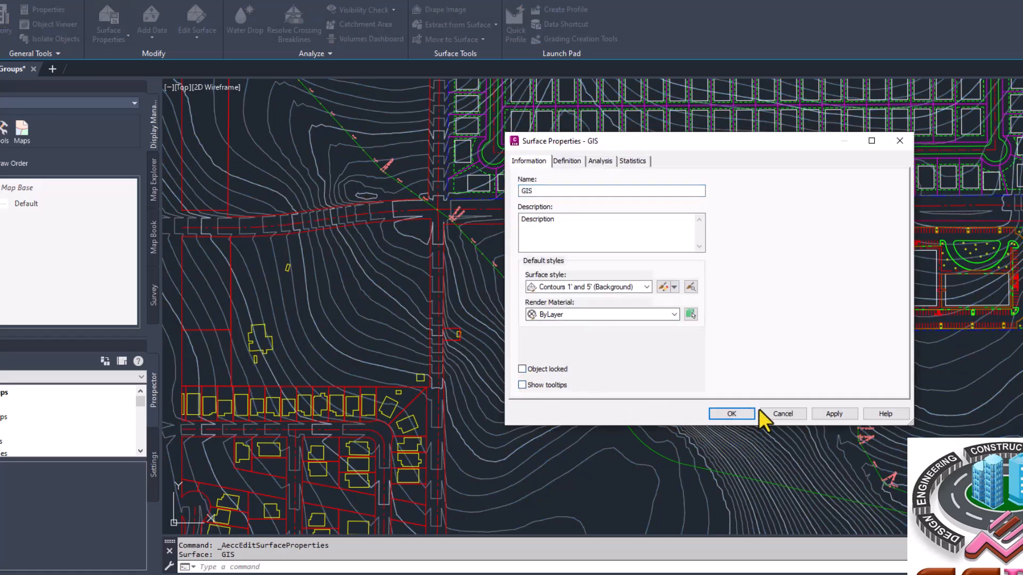
click(722, 415)
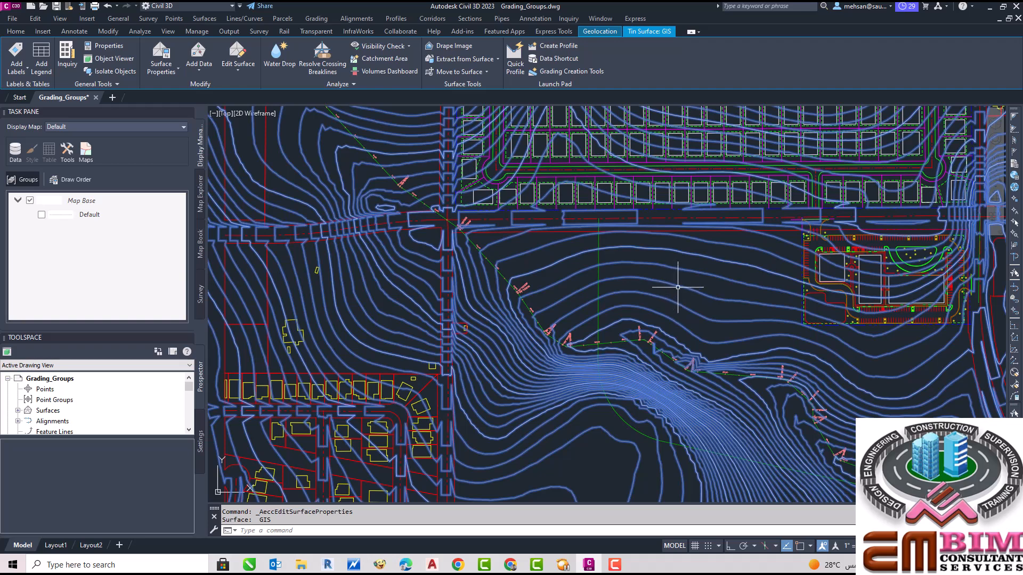
key(Escape)
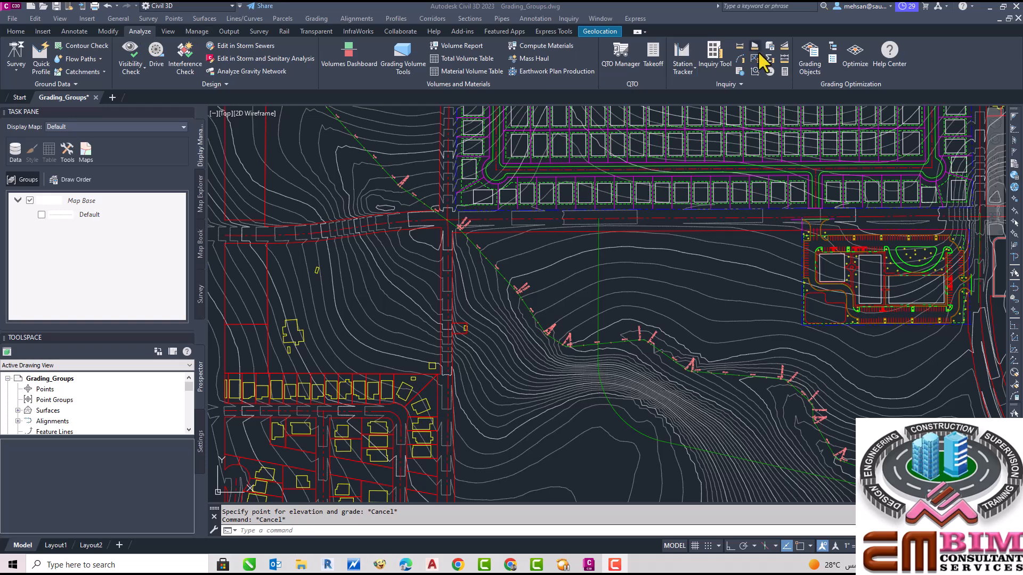
Query Surface Elevation and Grade at Point for the AIW_Existing_Ground surface at a spot among the contours, moving the results off the work area
click(713, 58)
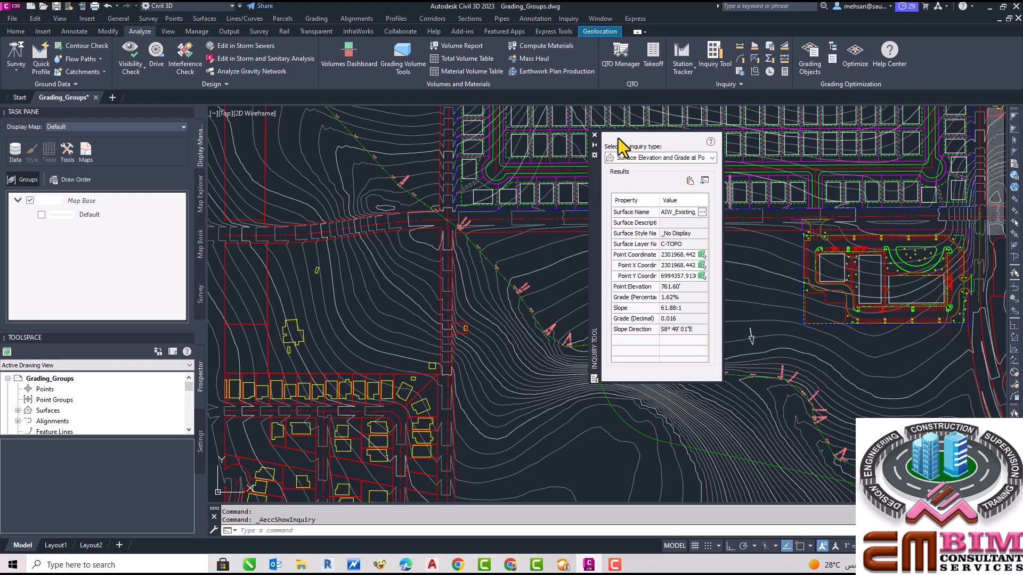
click(660, 157)
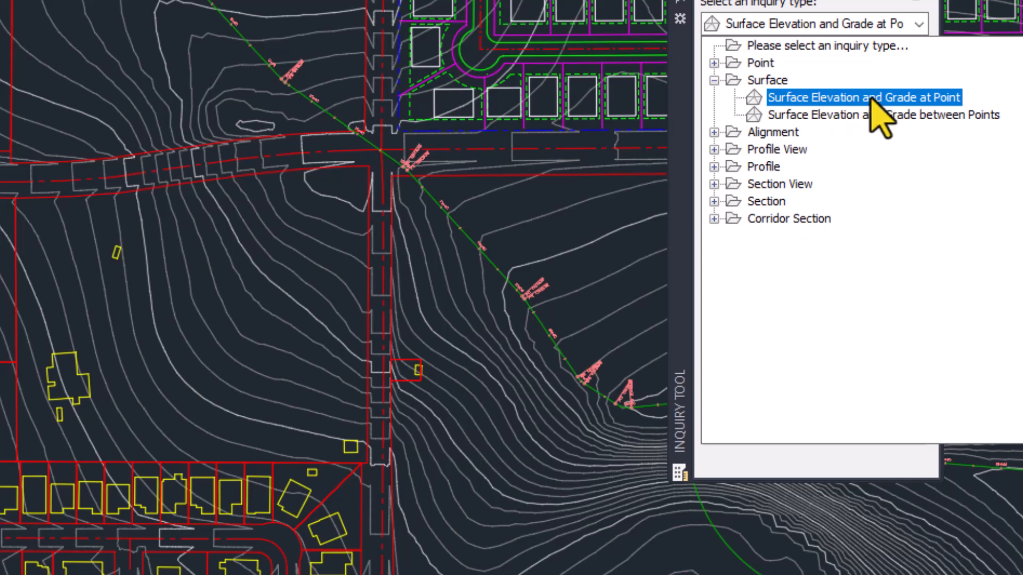
click(871, 99)
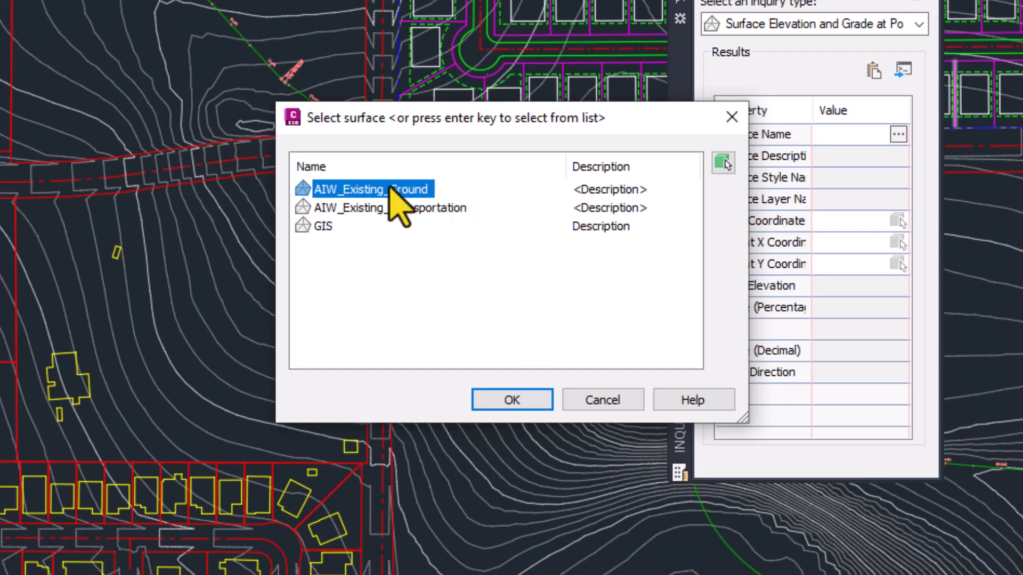
click(512, 402)
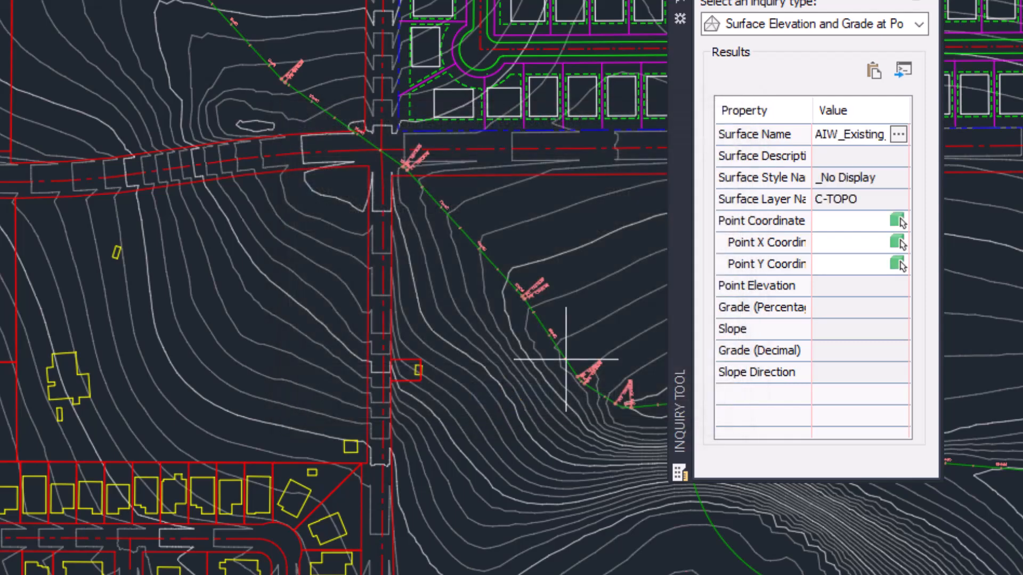
click(985, 372)
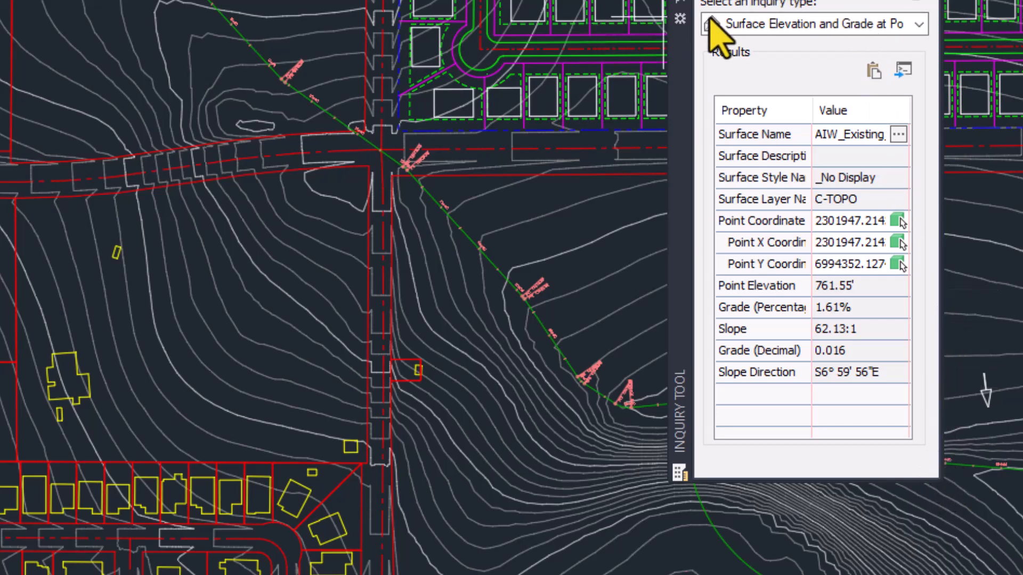
drag(682, 104, 428, 98)
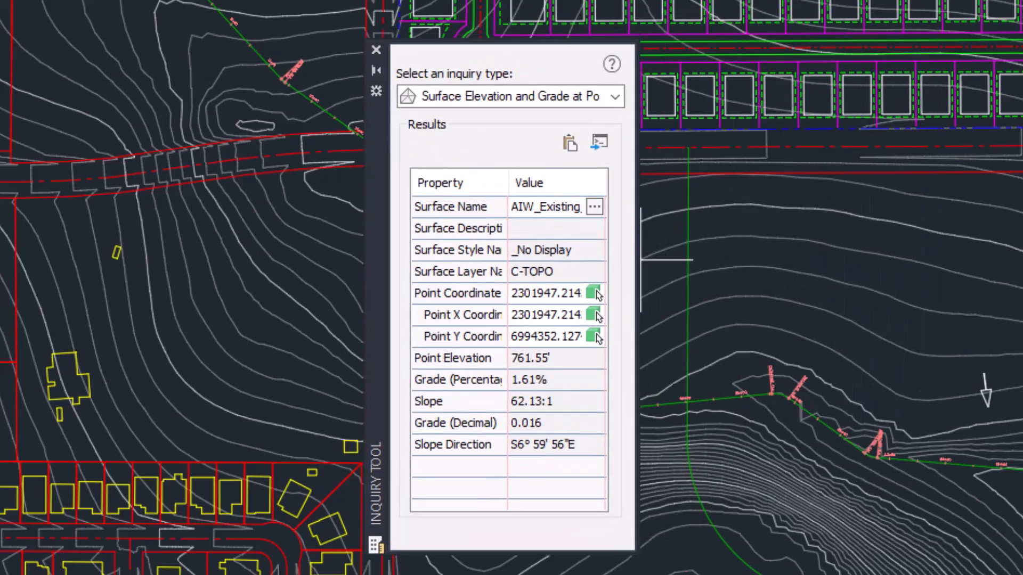
drag(637, 264, 890, 223)
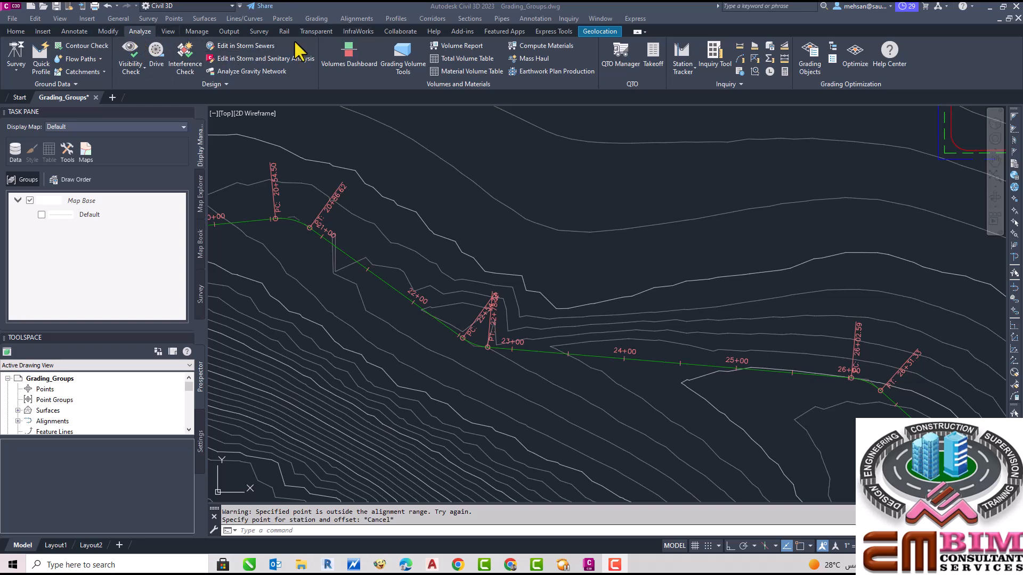
Try an Alignment Station, Offset, and Profile Elevation at Point inquiry on Alignment - (1), and close the inquiry tool
click(715, 60)
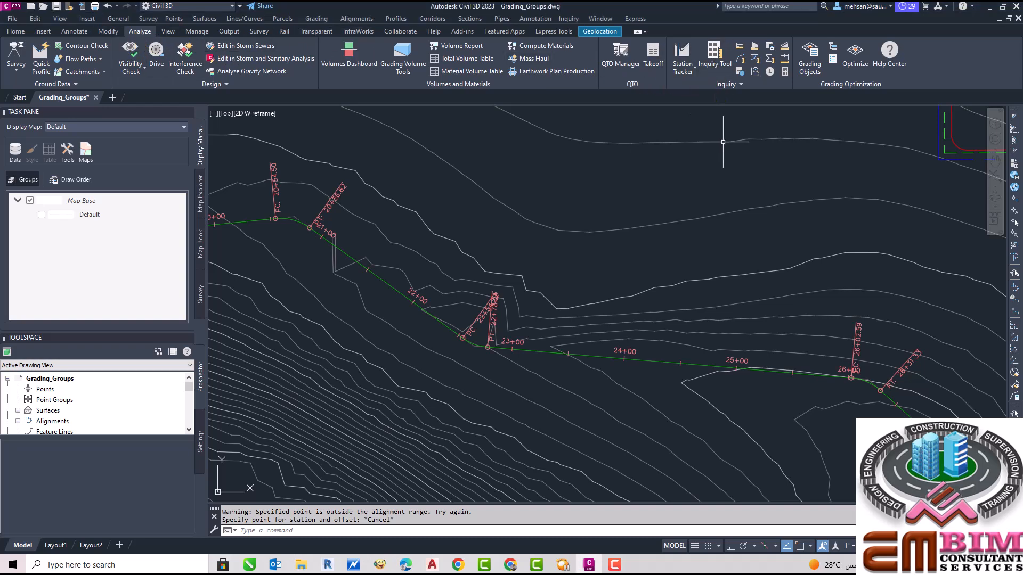
click(715, 59)
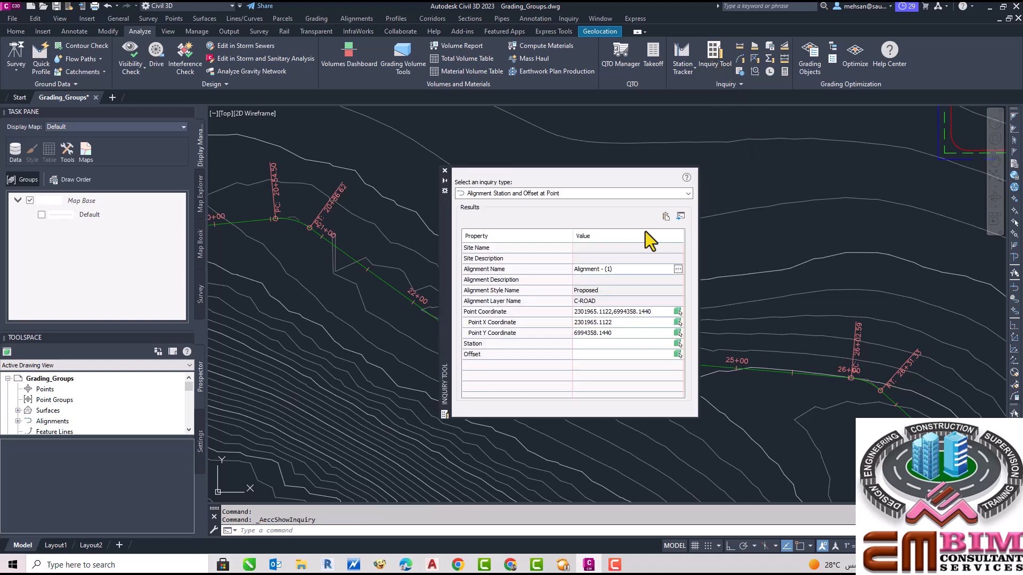
click(559, 194)
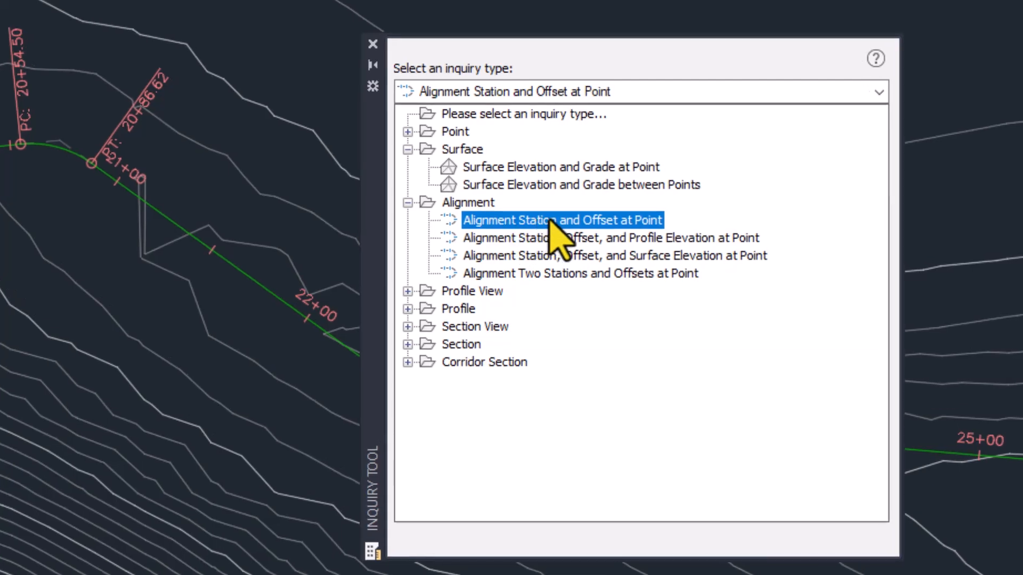
click(574, 240)
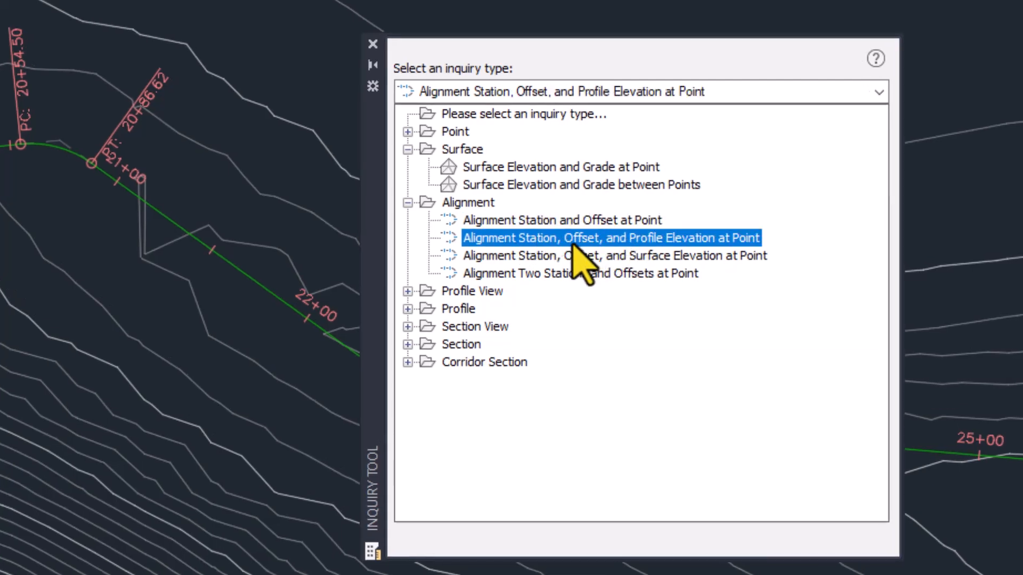
click(655, 243)
key(Return)
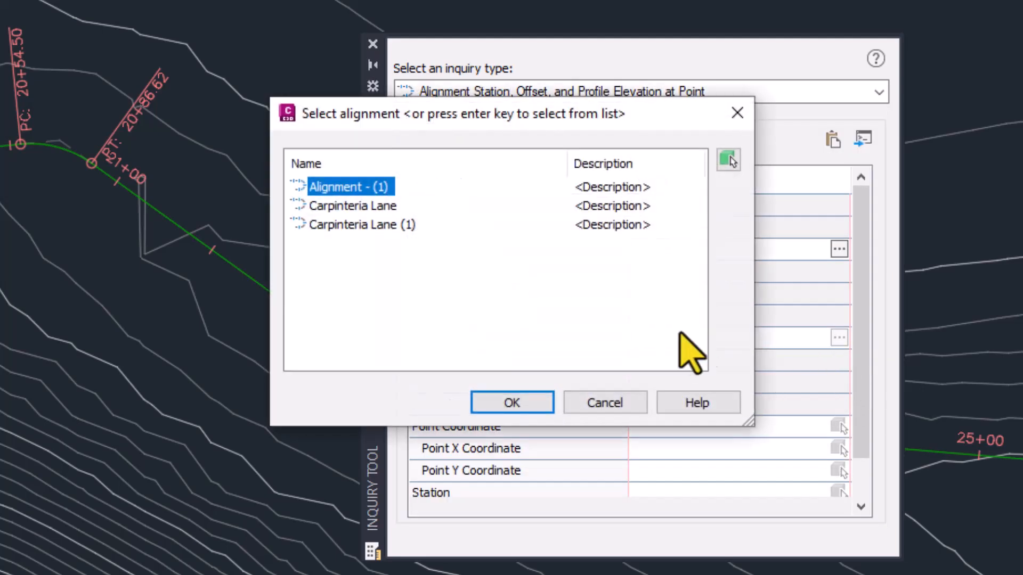
click(511, 402)
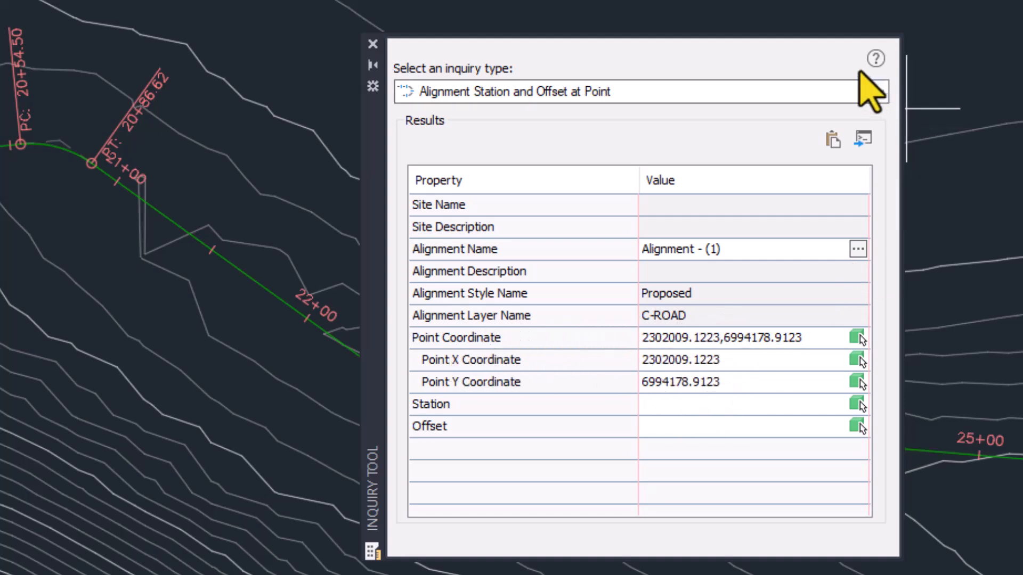
click(372, 44)
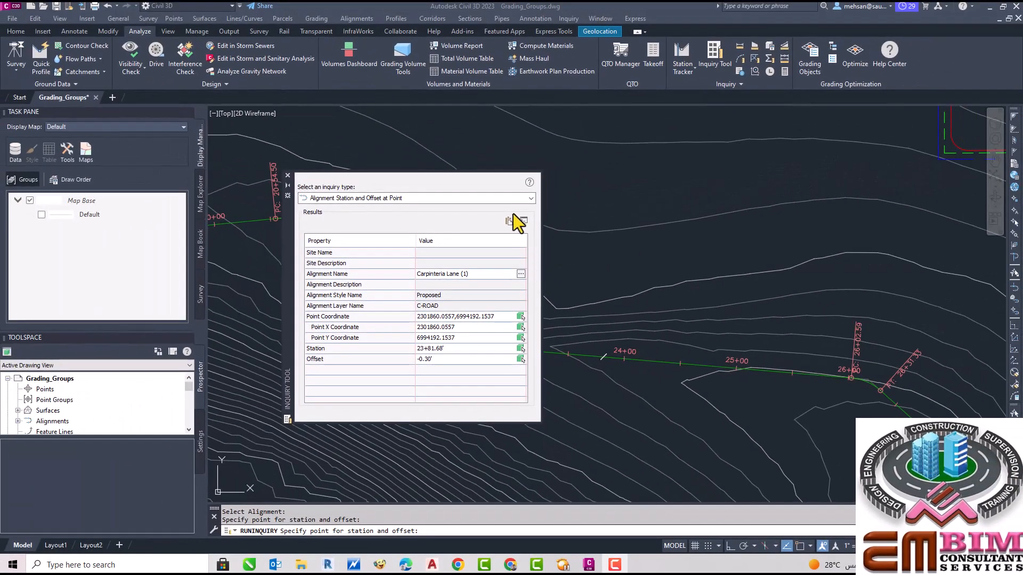
Query Alignment Station and Offset at Point for Carpinteria Lane (1) at a spot on the alignment near station 24+00
click(529, 200)
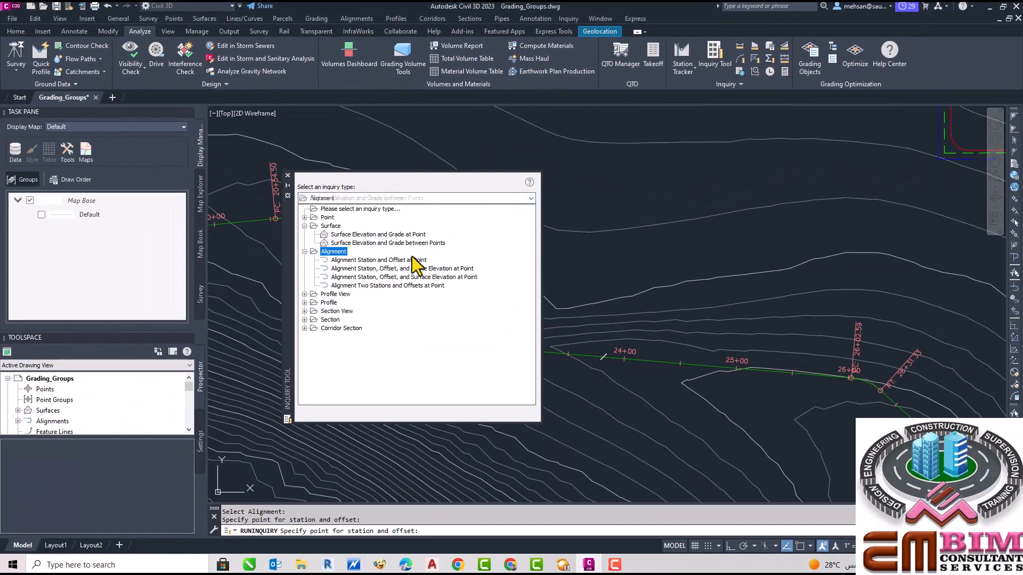
click(401, 261)
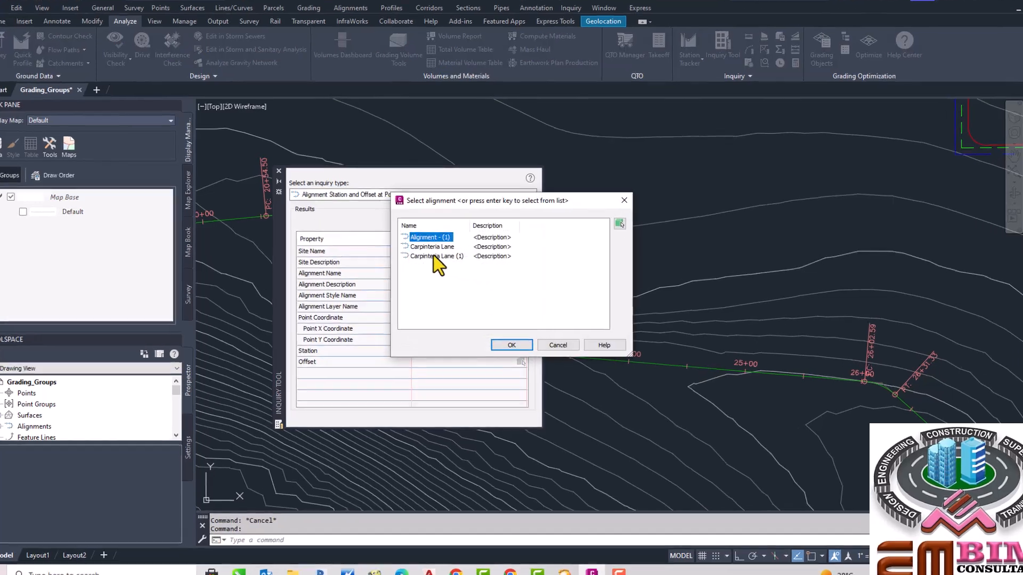
click(458, 257)
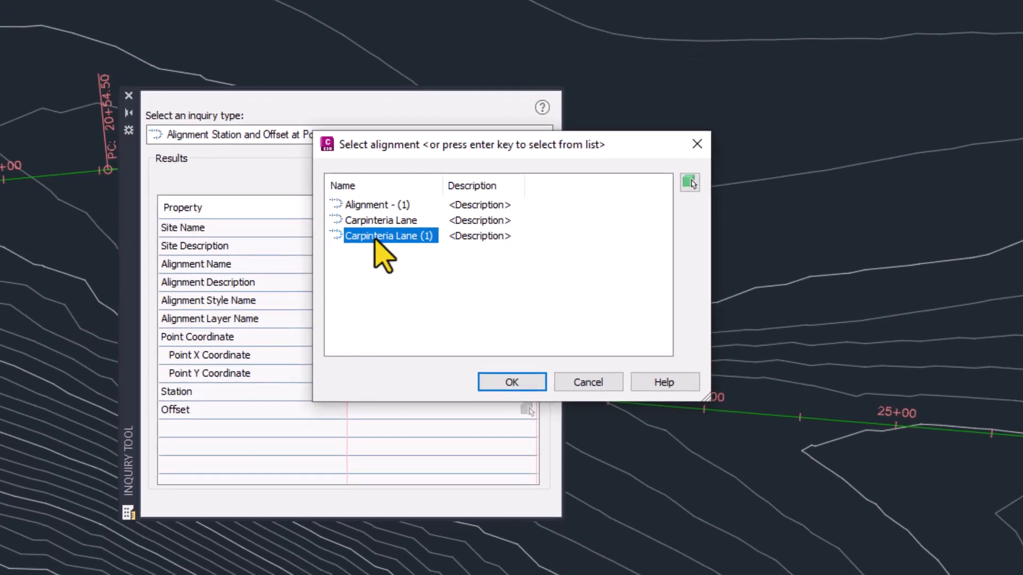
click(689, 183)
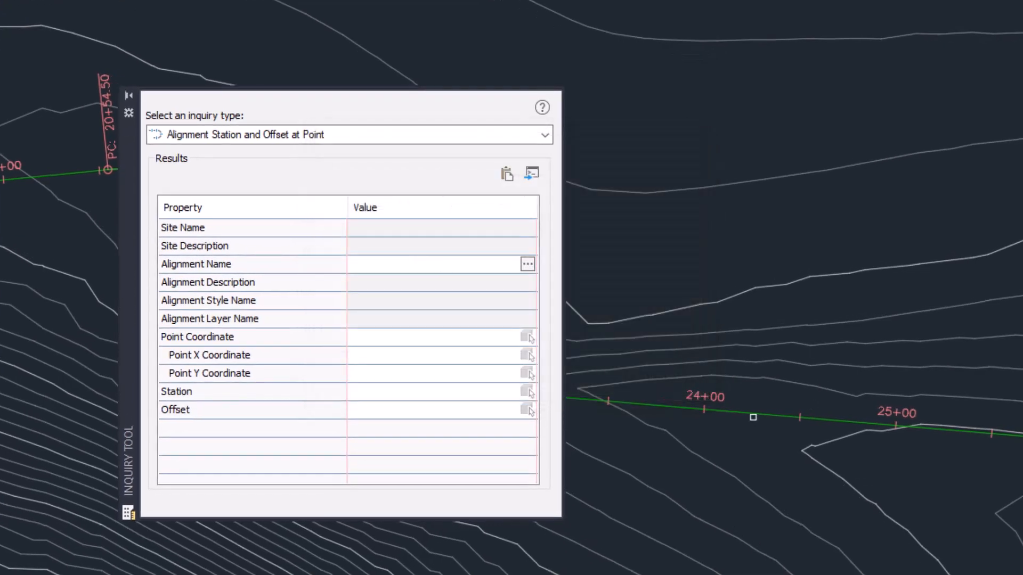
key(Return)
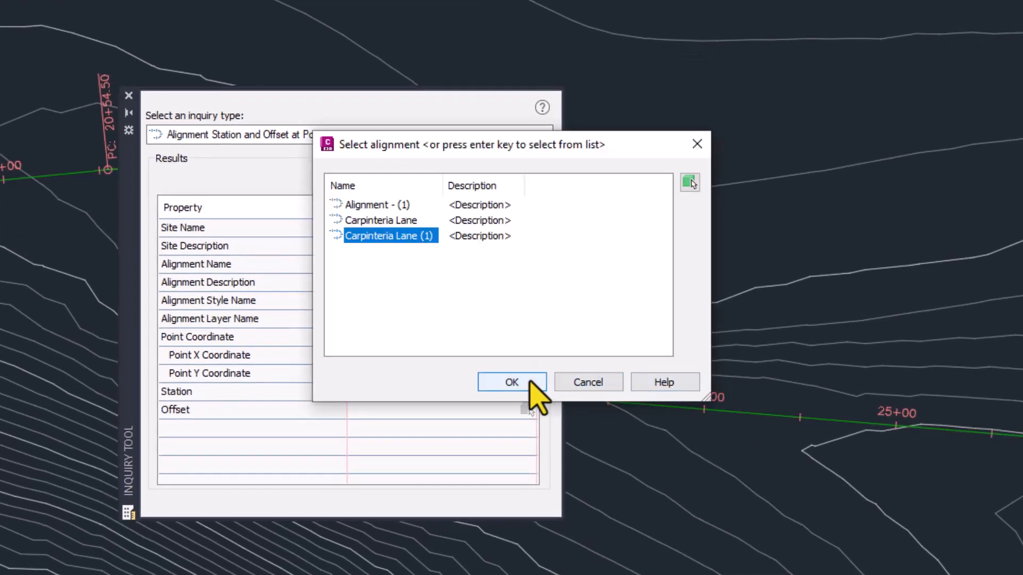
click(511, 381)
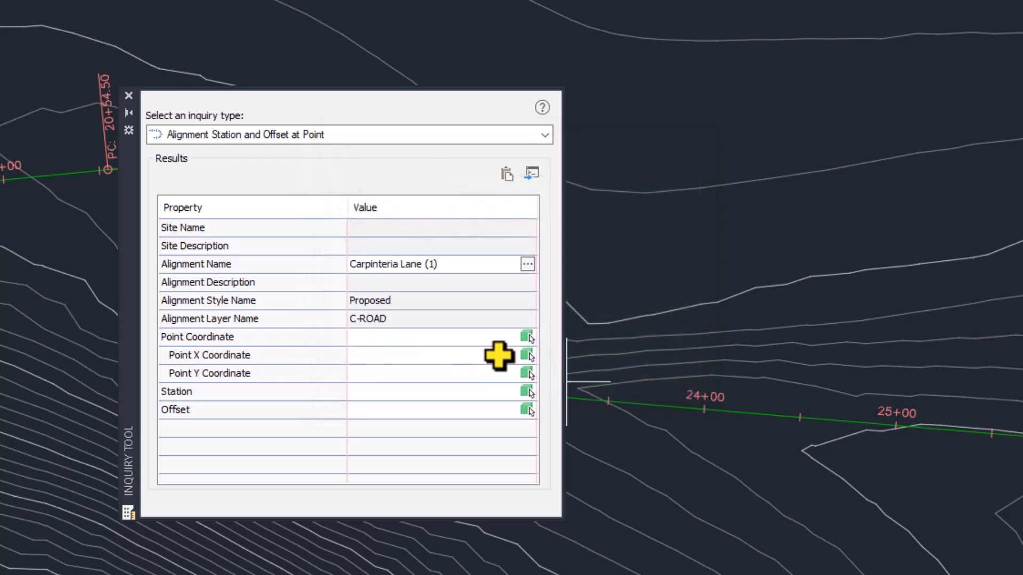
click(521, 341)
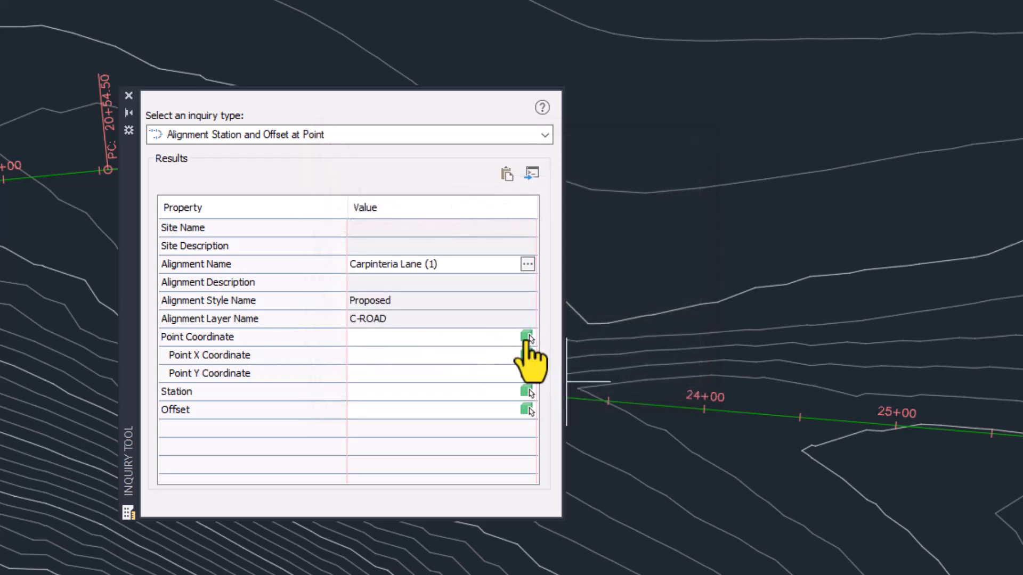
click(690, 407)
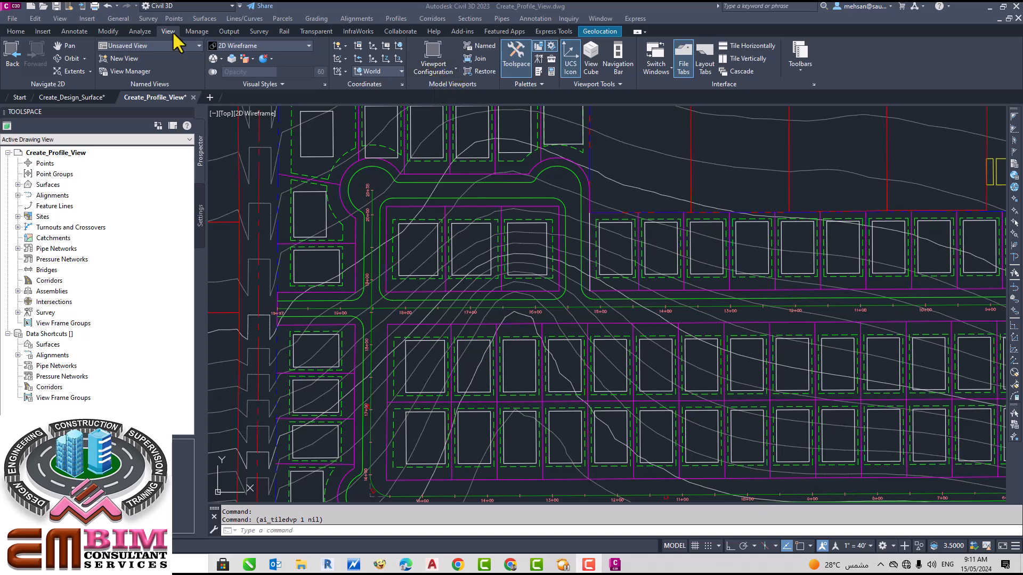
Split Create_Profile_View into two horizontal viewports and frame the Road A profile view in the lower one
click(456, 73)
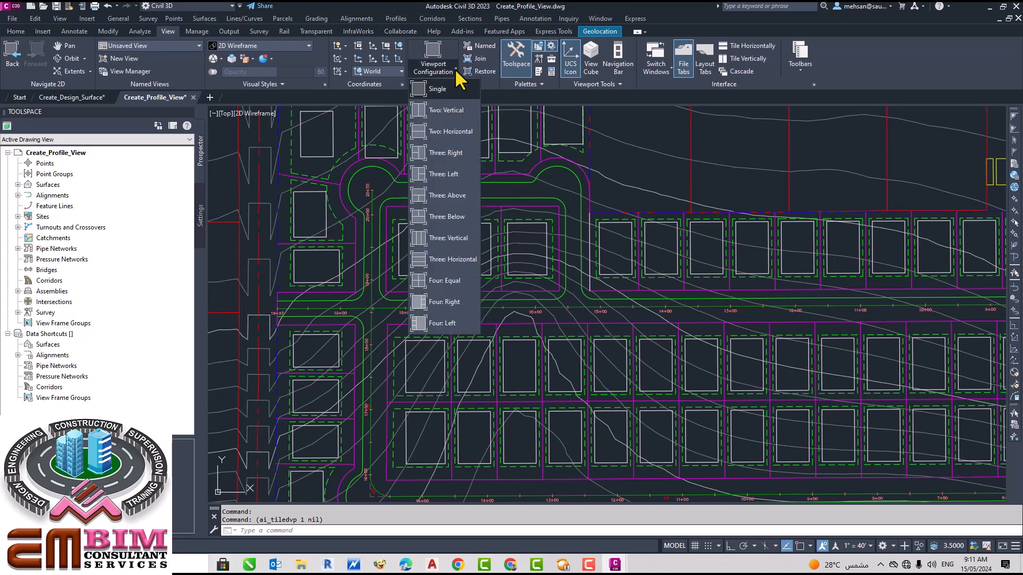
click(439, 136)
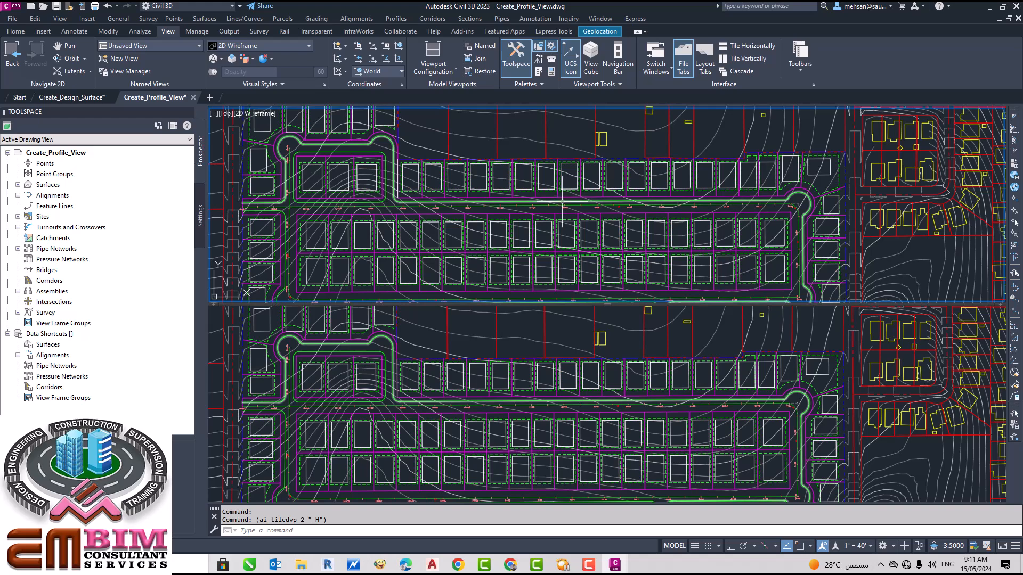
click(523, 362)
scroll(525, 352, down, 8)
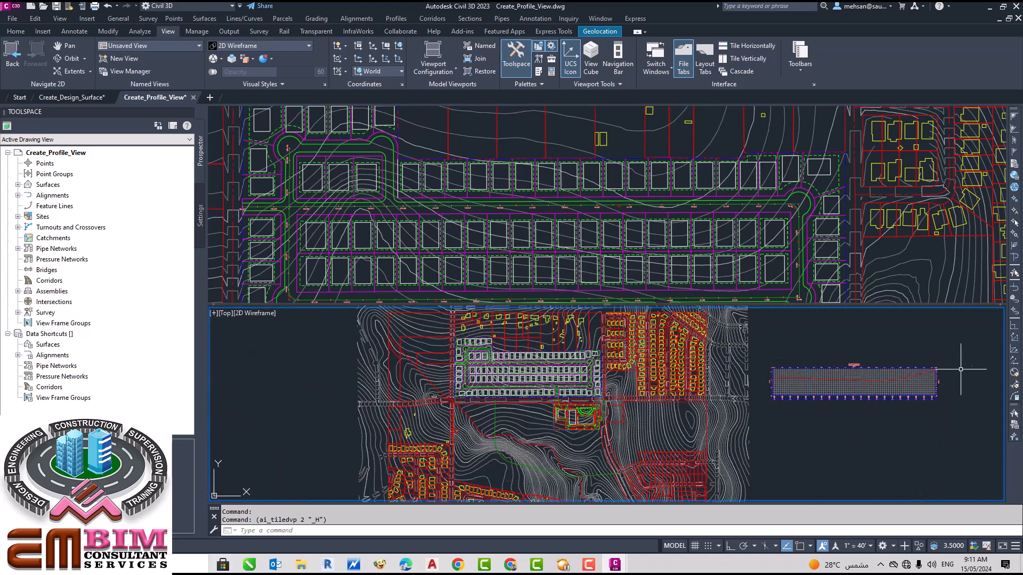
scroll(949, 372, up, 6)
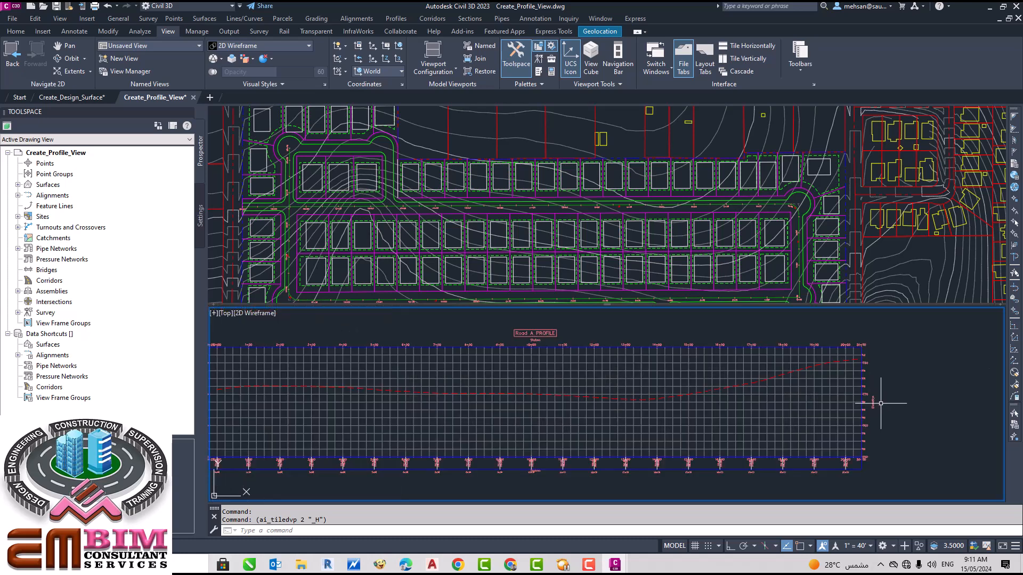
scroll(880, 403, down, 2)
scroll(880, 402, up, 2)
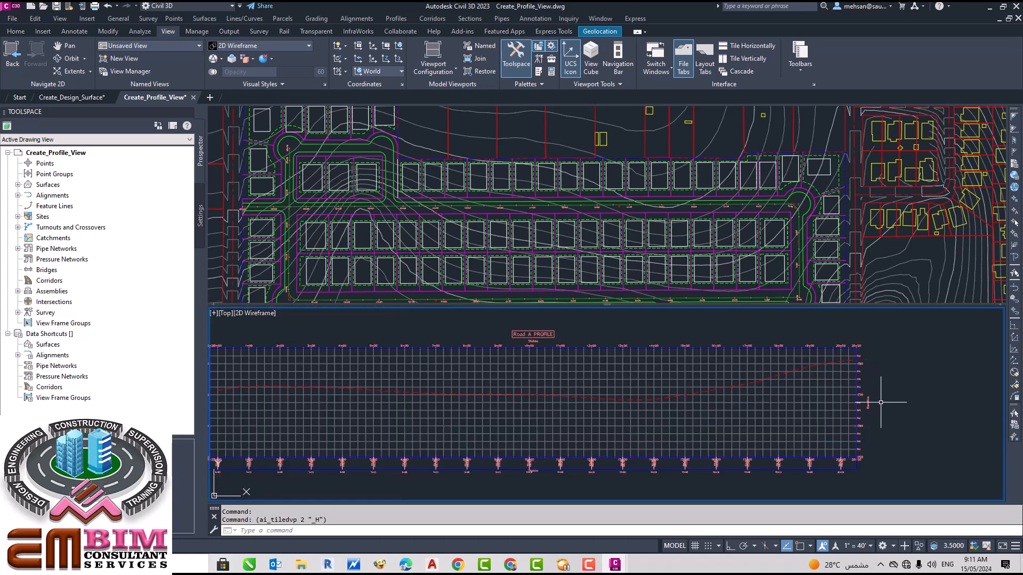
scroll(870, 395, down, 1)
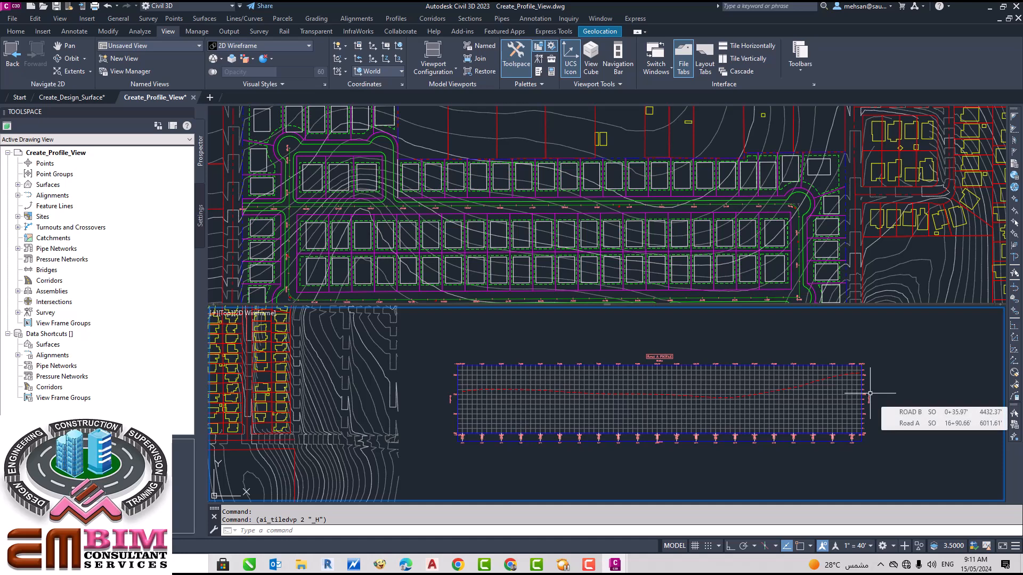
scroll(871, 394, up, 1)
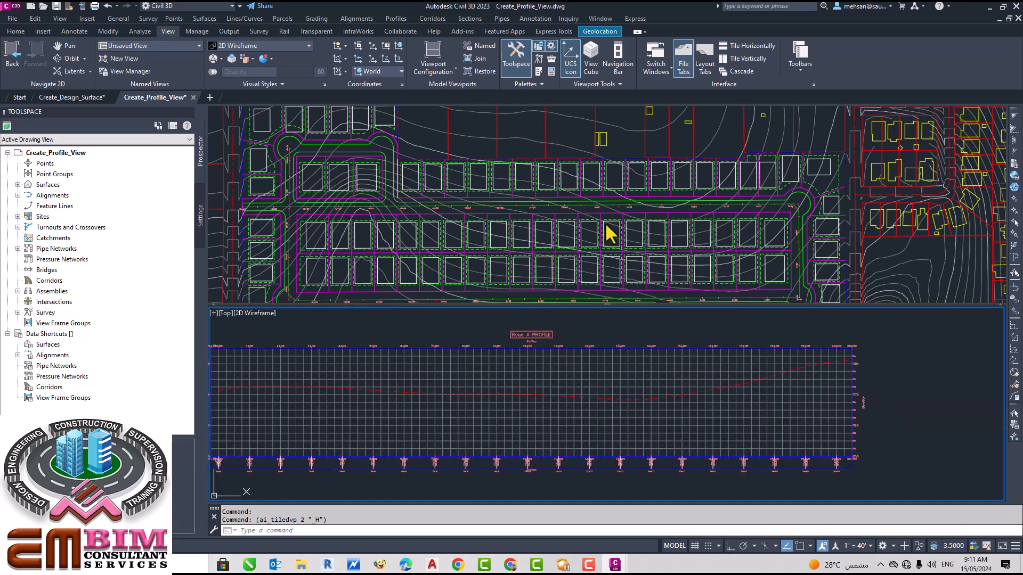
Examine the station tracker line between the plan and the profile view, and check the profile view's Road A title
click(620, 200)
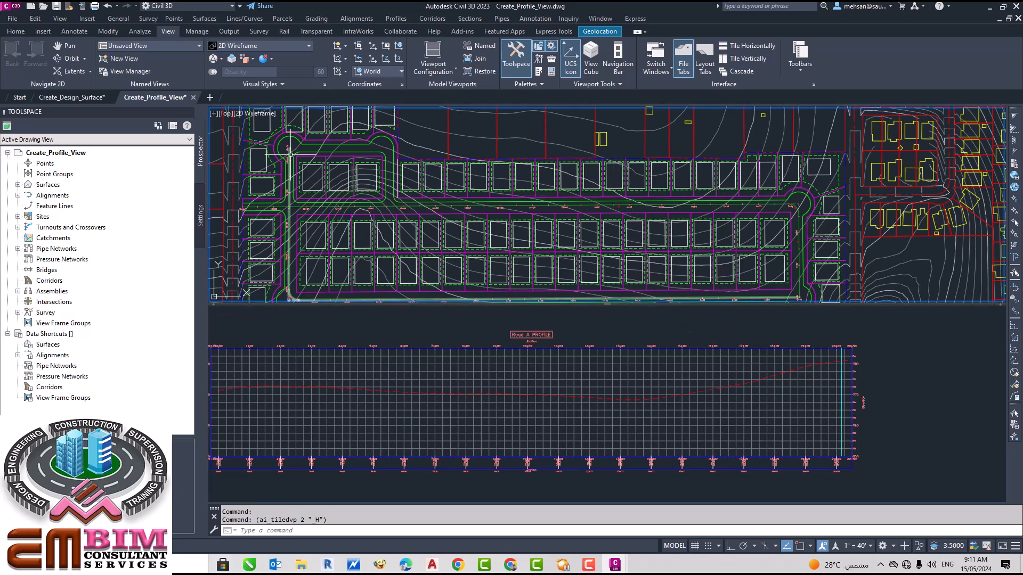
scroll(525, 335, up, 4)
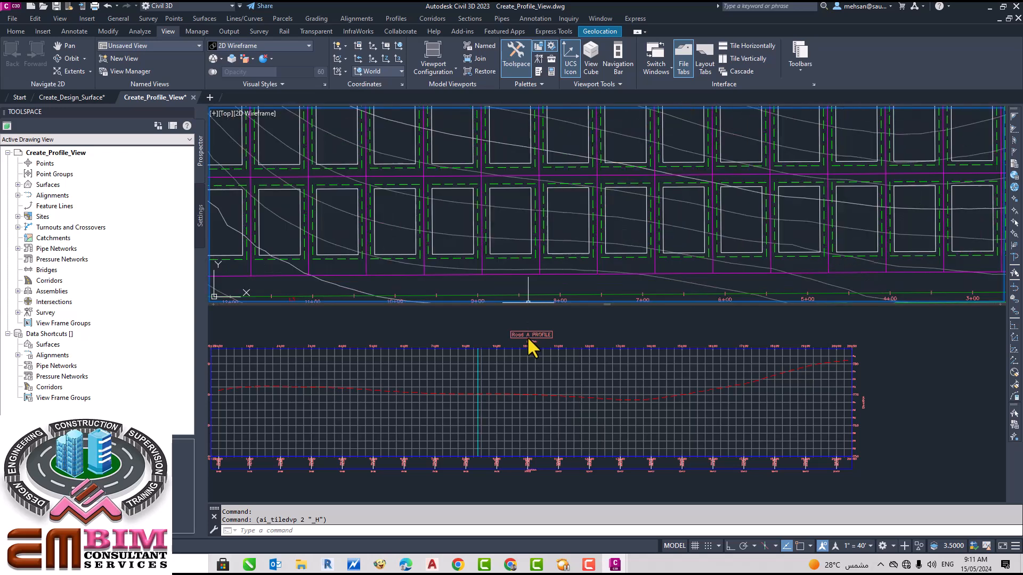
click(535, 336)
scroll(539, 338, up, 2)
scroll(539, 338, up, 4)
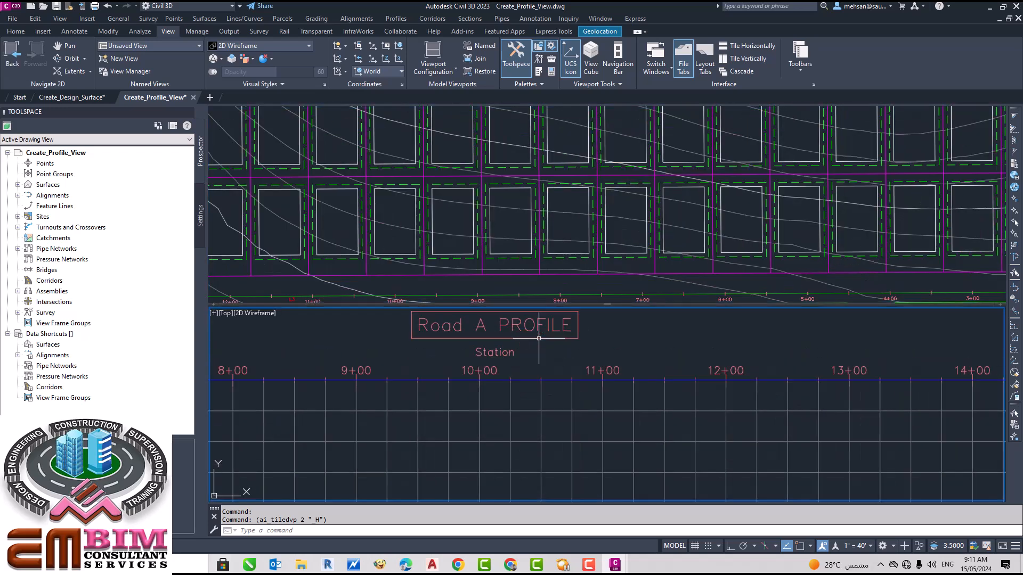
scroll(536, 346, down, 8)
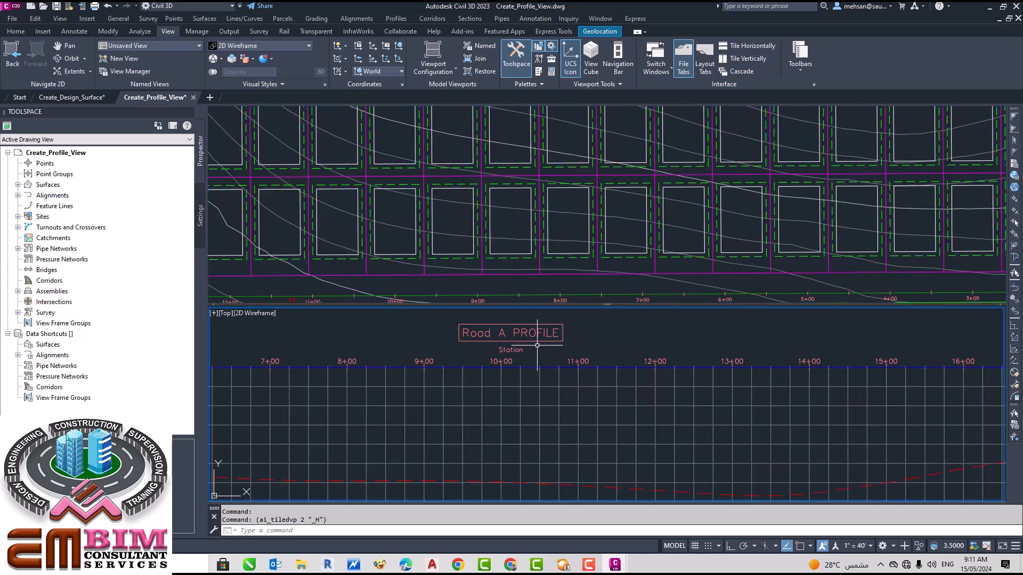
scroll(457, 368, up, 2)
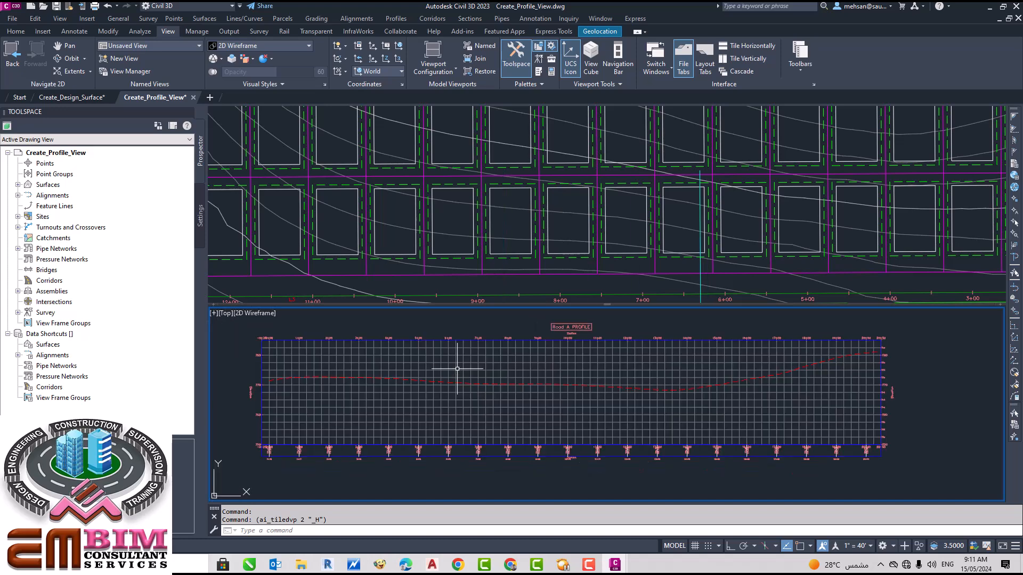
Trace the Road A alignment in the plan viewport while following the station tracker on the profile, clearing any selection
click(557, 213)
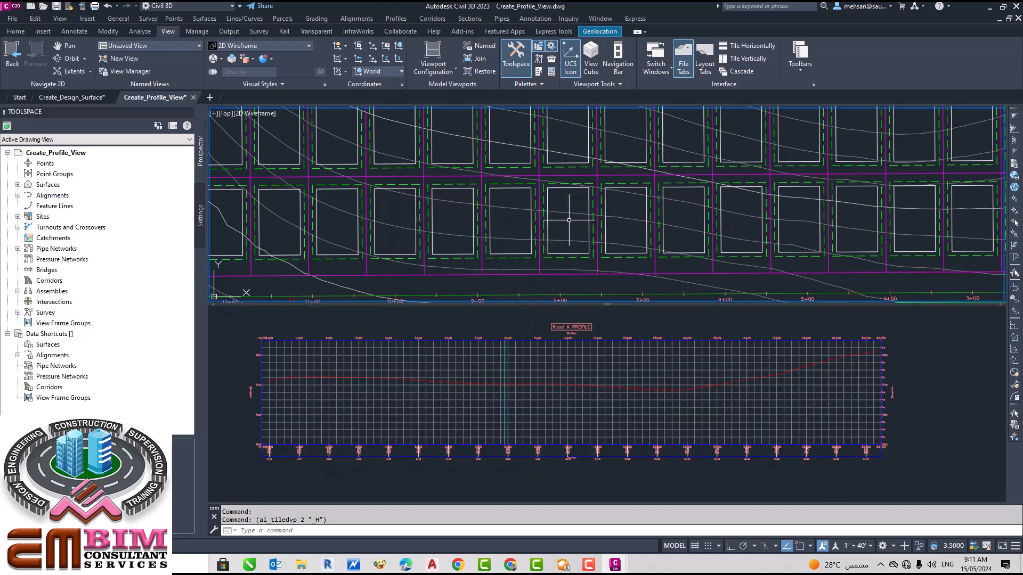
scroll(533, 203, down, 3)
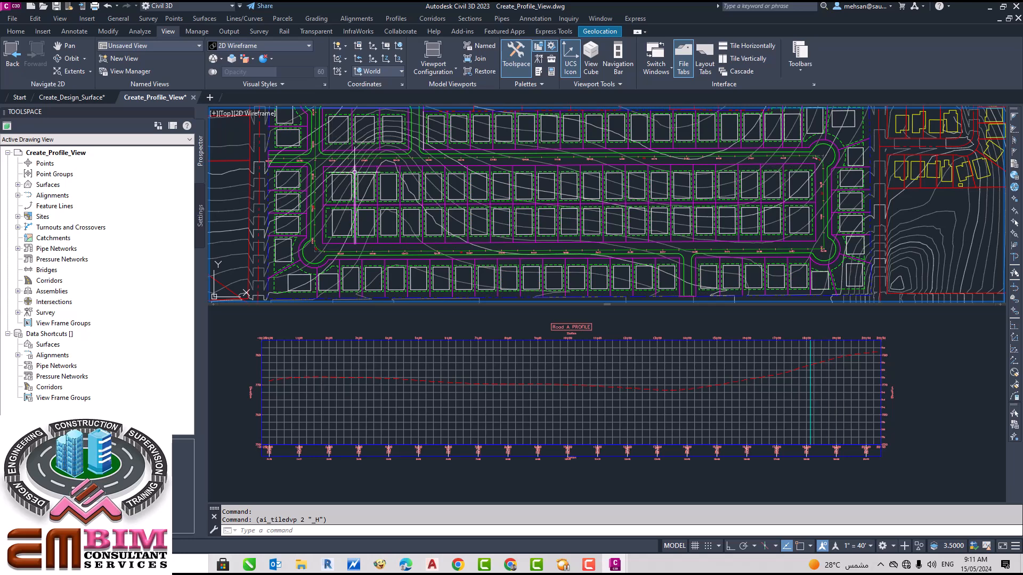
click(313, 135)
key(Escape)
mouse_move(317, 130)
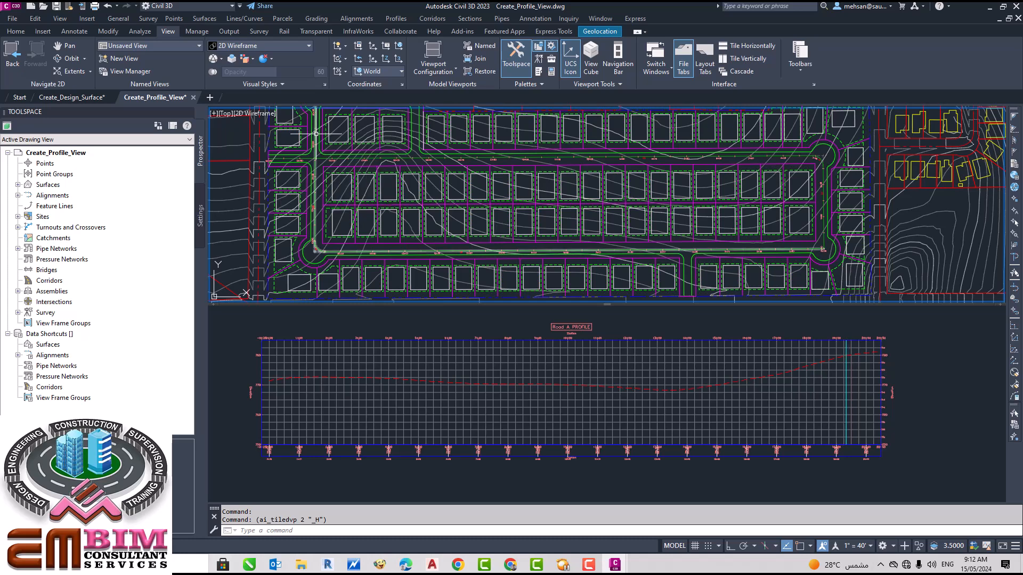
click(314, 169)
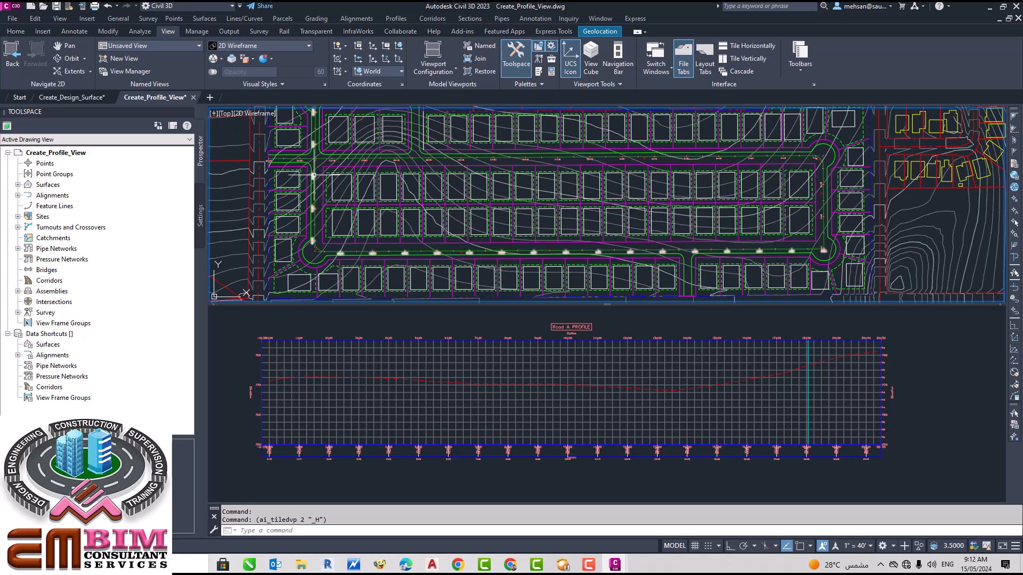
key(Escape)
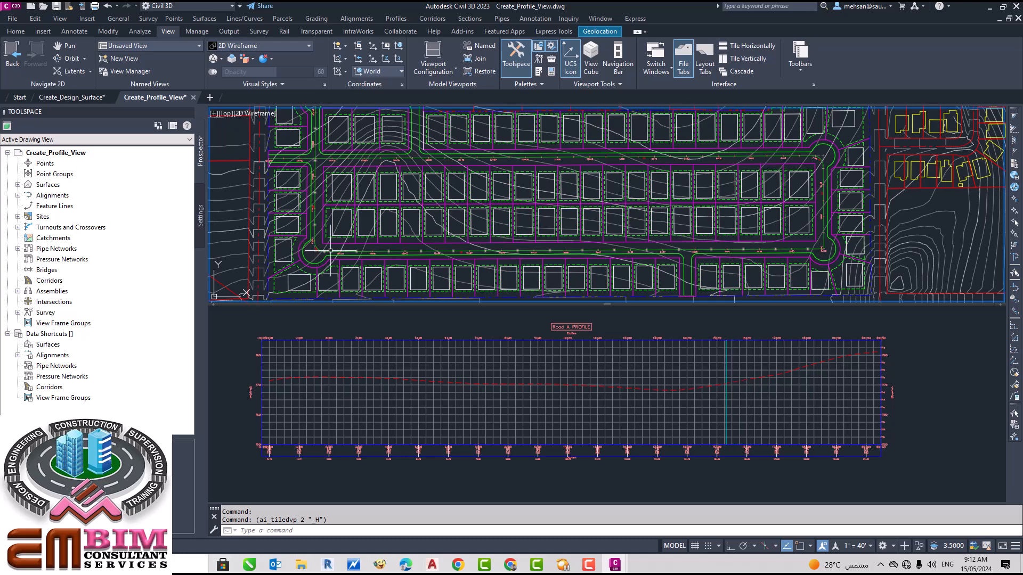
click(407, 254)
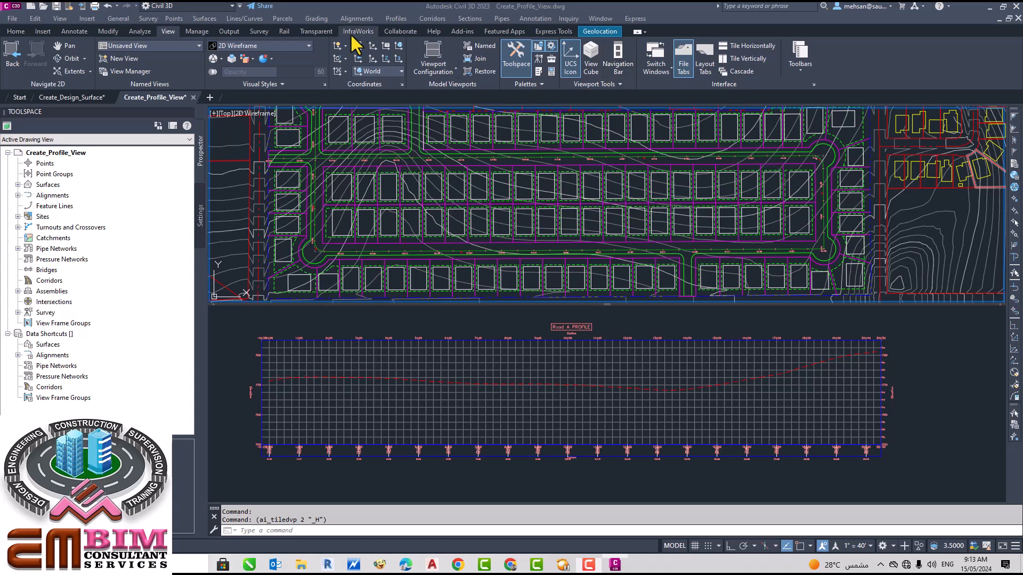
Turn off the Station Tracker for the plan and profile viewports
click(136, 33)
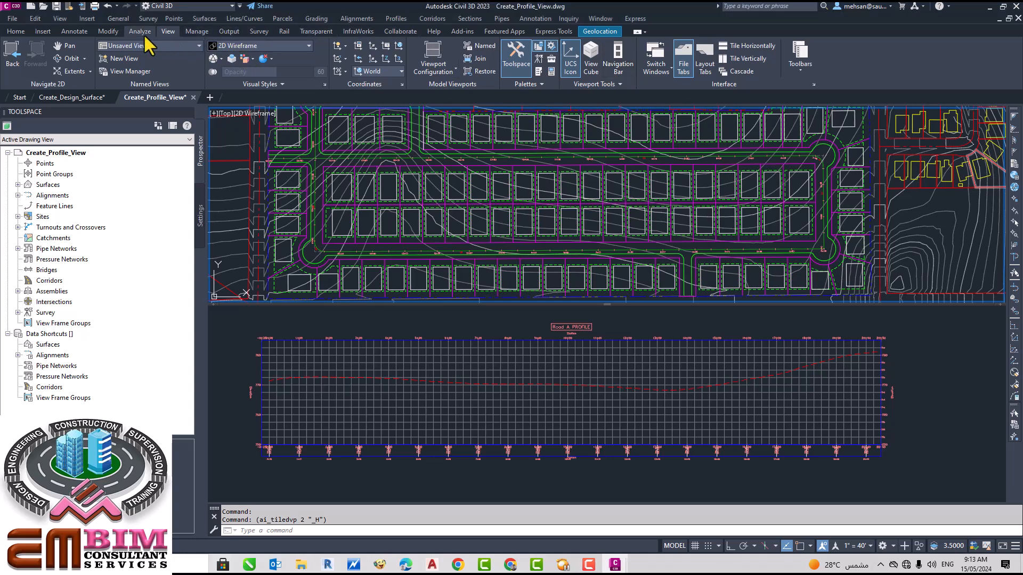
click(140, 32)
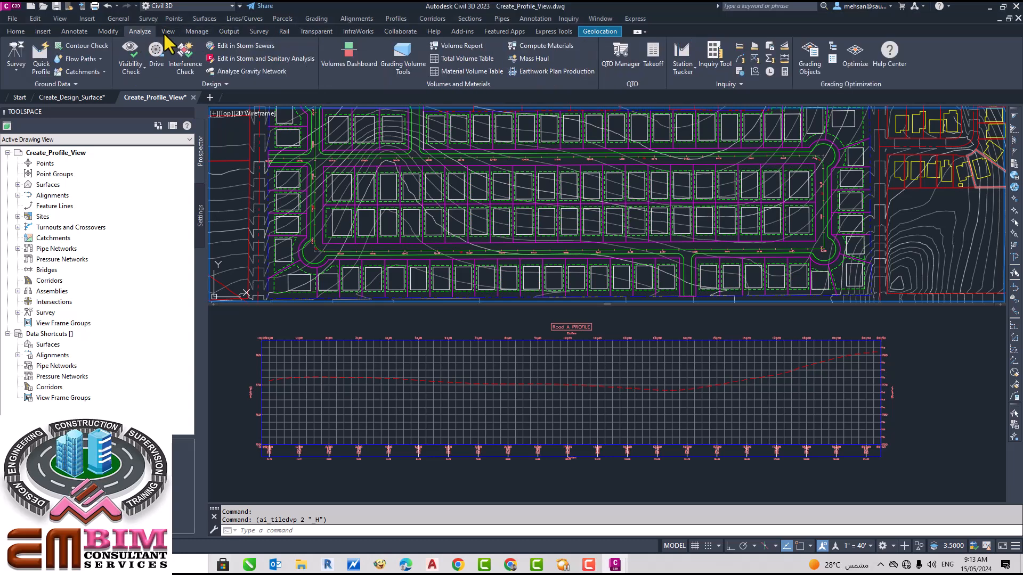
click(694, 77)
click(692, 89)
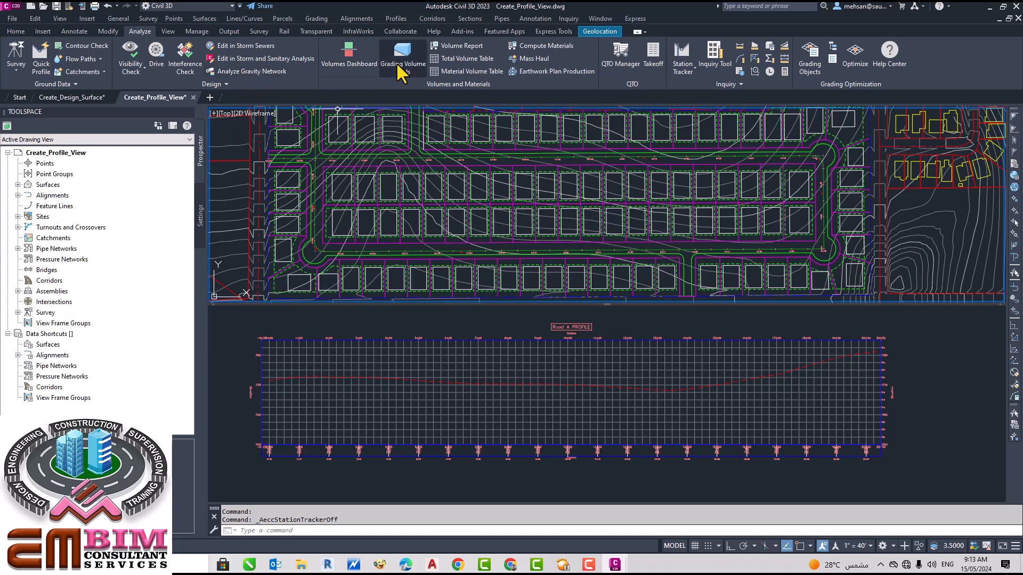
Restore the model space to a single viewport showing the plan, and inspect the alignment and surface tooltip among the lots
click(168, 32)
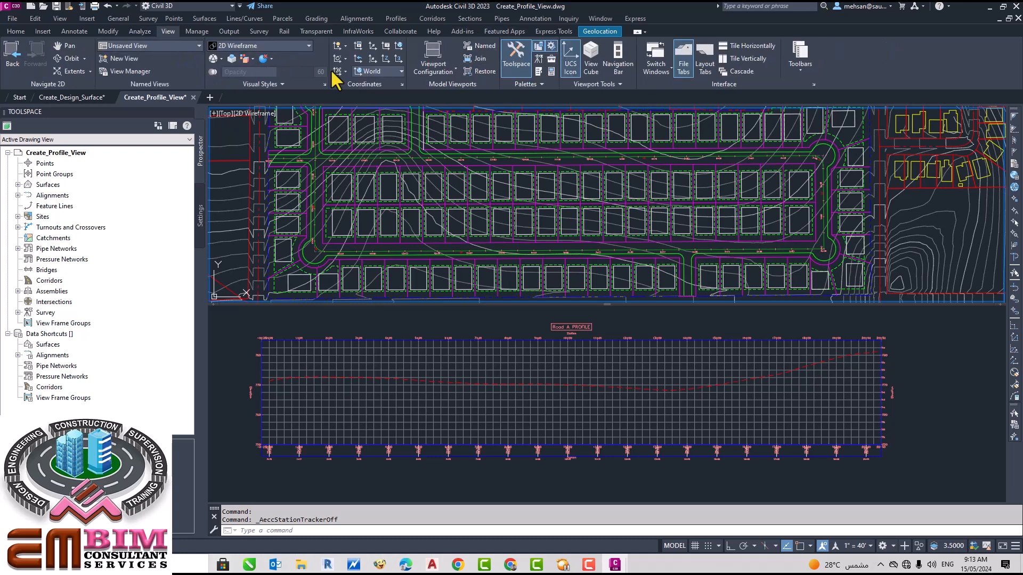
click(455, 68)
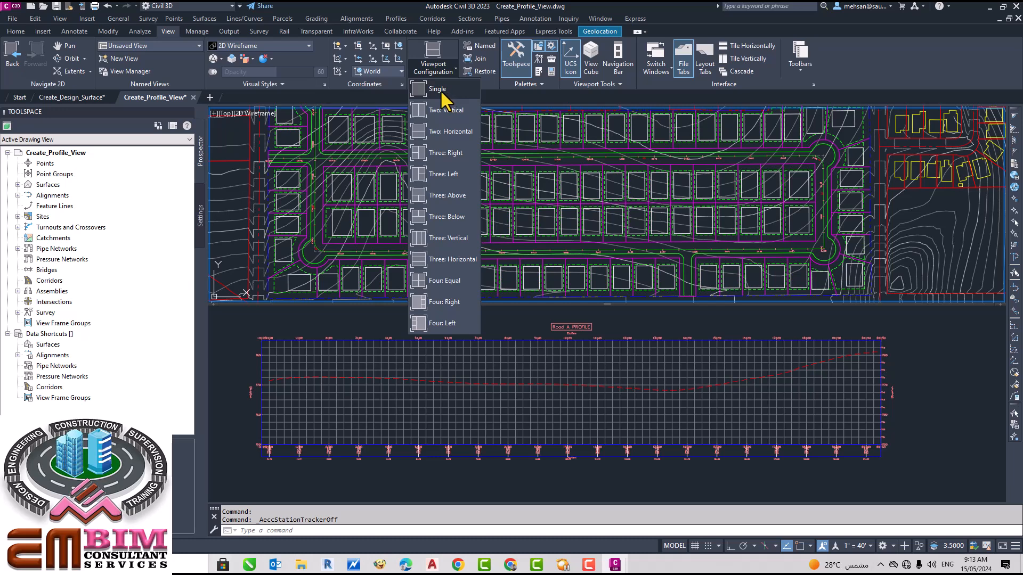
click(441, 91)
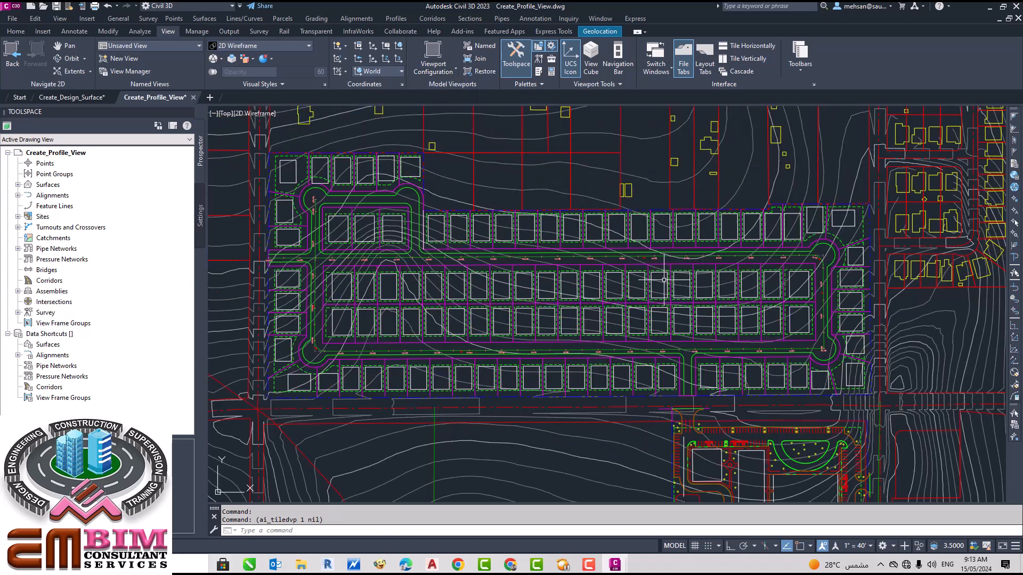
mouse_move(664, 279)
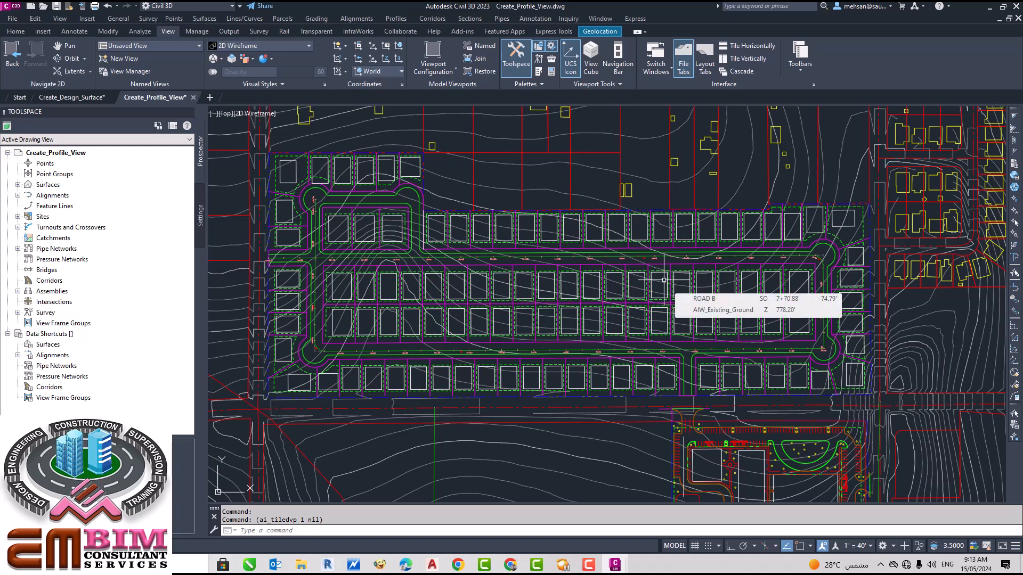